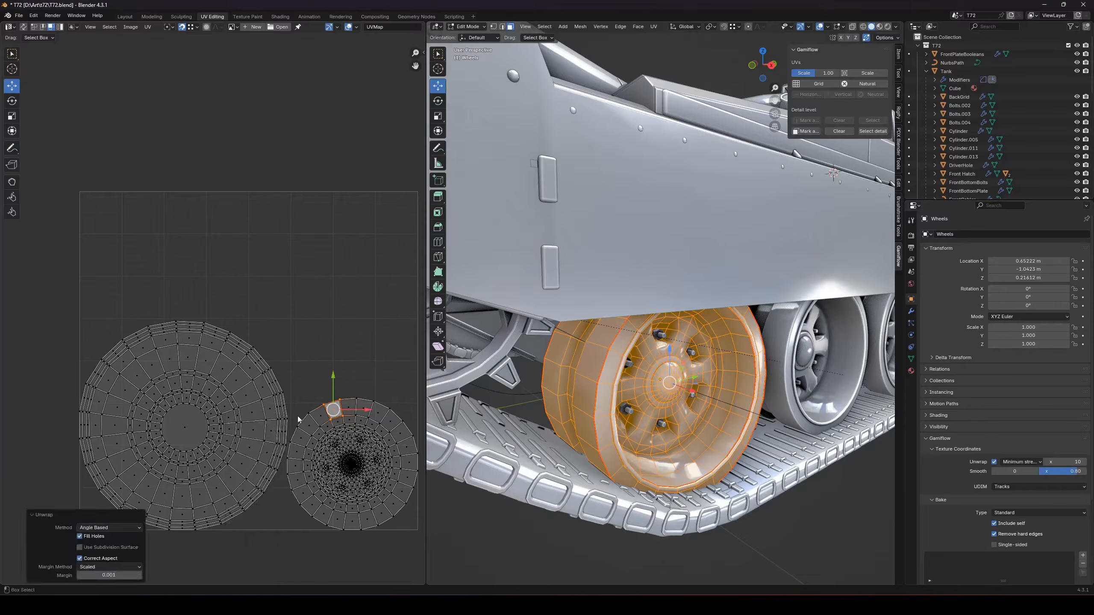
Unwrap the whole road wheel with the Minimum Stretch method, and run the unwrap on the T72 working set from Object Mode
{"action": "left_click", "coordinate": [302, 418]}
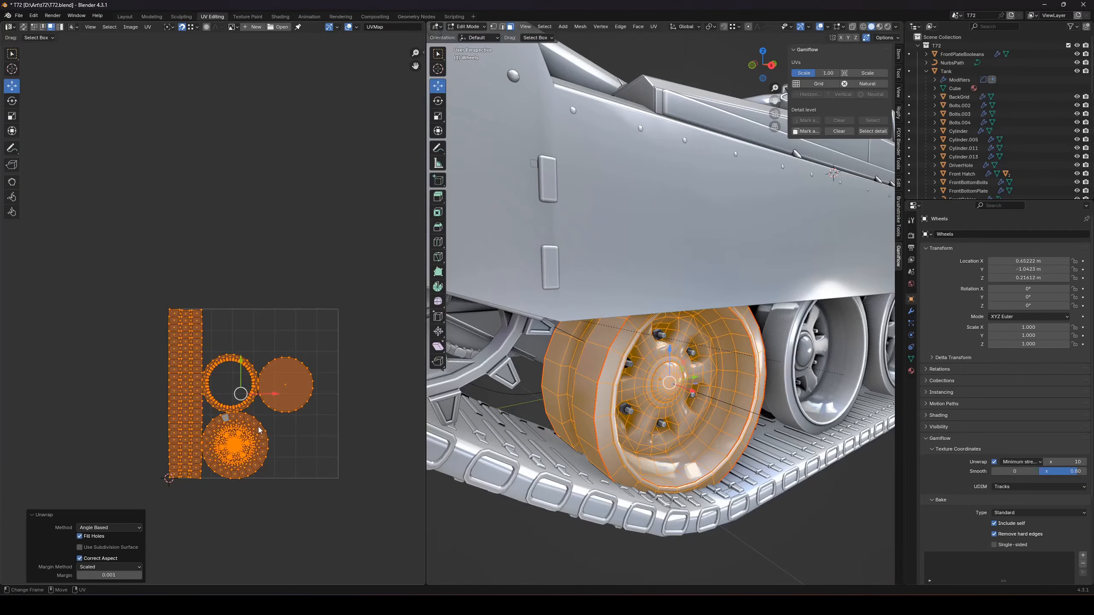
{"action": "left_click", "coordinate": [110, 528]}
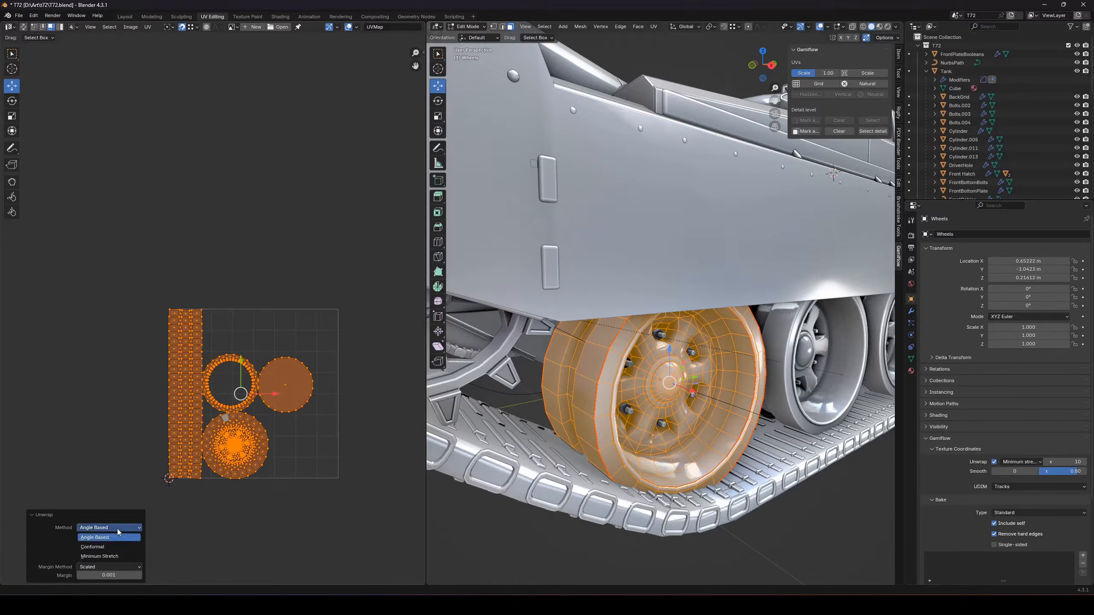
{"action": "left_click", "coordinate": [110, 561]}
{"action": "scroll", "coordinate": [202, 500], "scroll_direction": "up", "scroll_amount": 2}
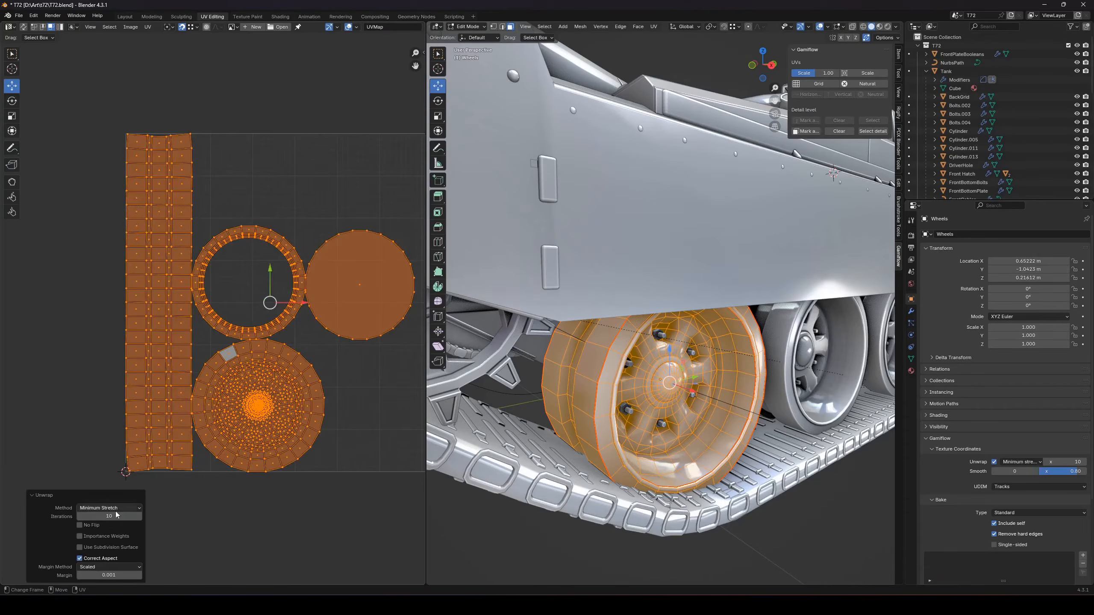
{"action": "scroll", "coordinate": [270, 421], "scroll_direction": "down", "scroll_amount": 1}
{"action": "key", "text": "Tab"}
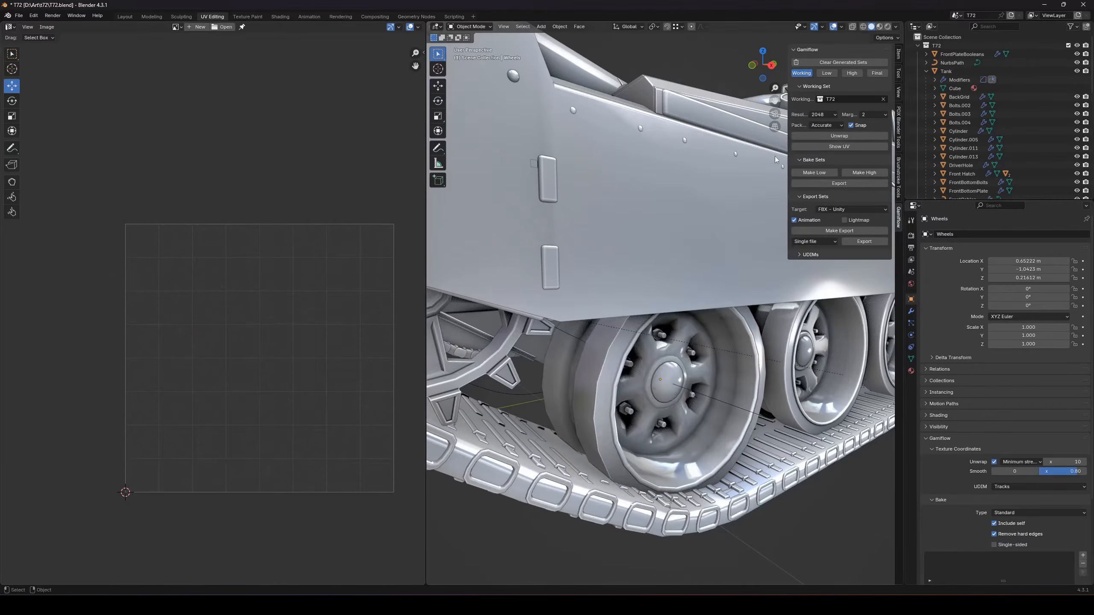
{"action": "left_click", "coordinate": [839, 136]}
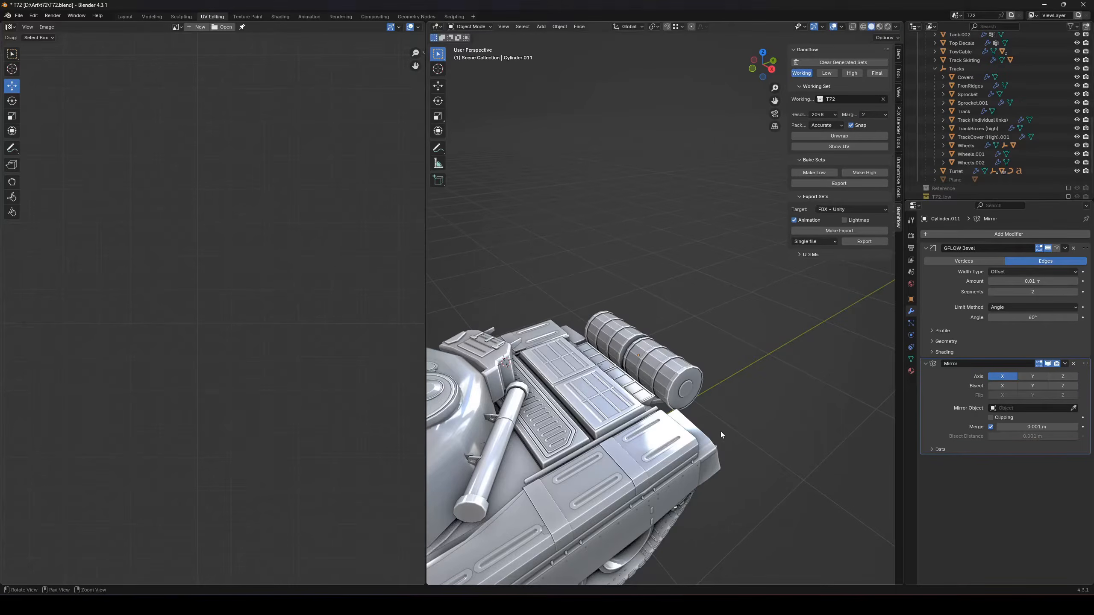
Select the fuel drums at the rear of the tank and apply Set Smoothing to them
{"action": "middle_click_drag", "start_coordinate": [720, 431], "coordinate": [736, 441]}
{"action": "scroll", "coordinate": [683, 405], "scroll_direction": "up", "scroll_amount": 2}
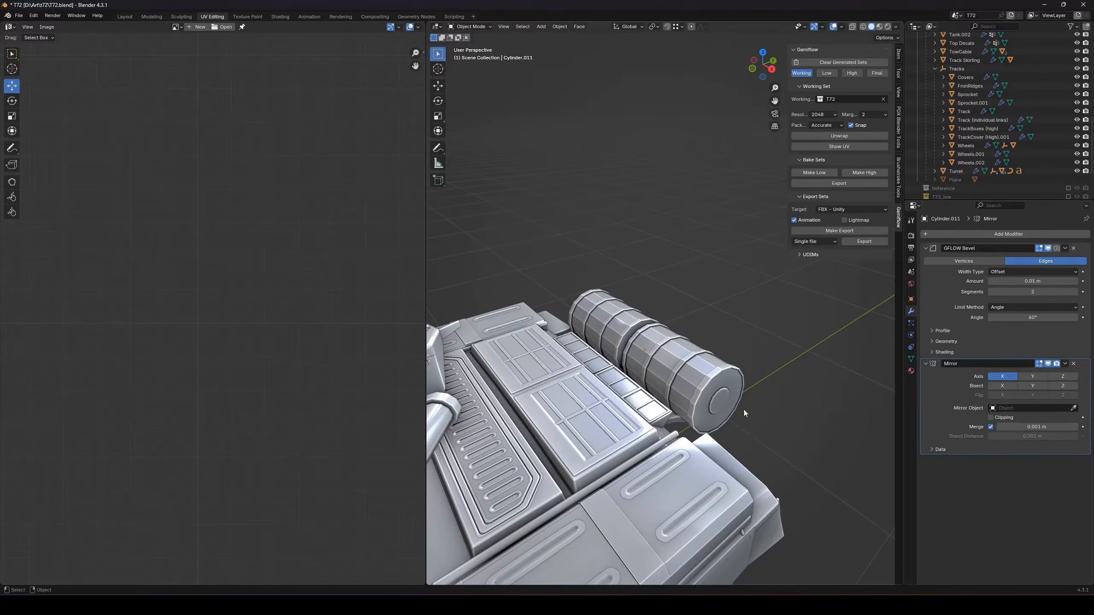
{"action": "scroll", "coordinate": [700, 388], "scroll_direction": "up", "scroll_amount": 2}
{"action": "left_click", "coordinate": [700, 388]}
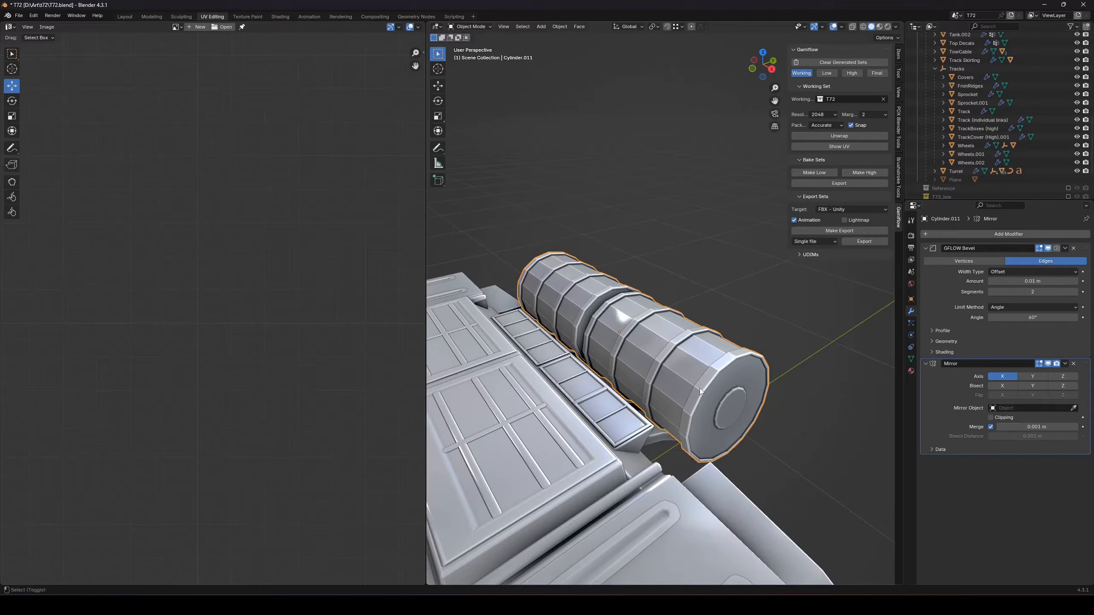
{"action": "key", "text": "shift+v"}
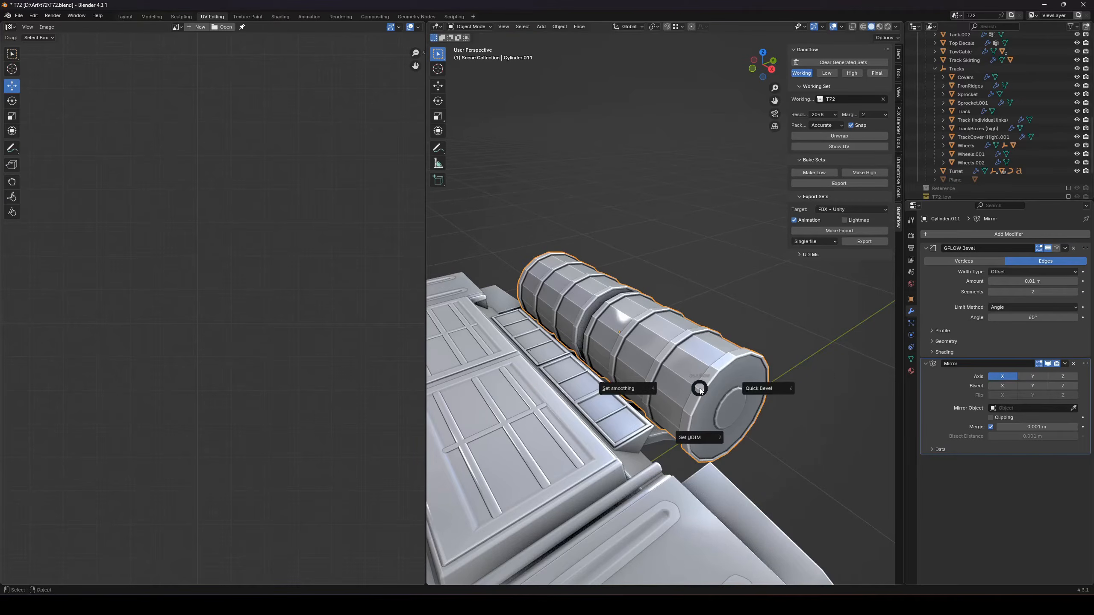
{"action": "left_click", "coordinate": [631, 391]}
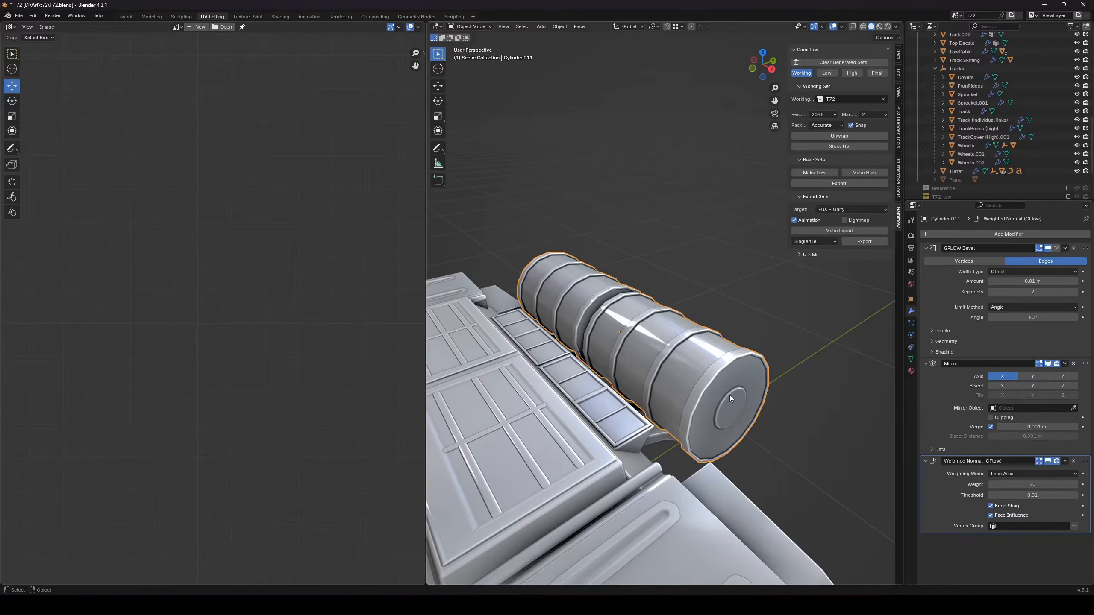
Isolate the fuel drums in local view and turn off the viewport display of their GFLOW Bevel modifier
{"action": "middle_click_drag", "start_coordinate": [730, 395], "coordinate": [722, 407], "text": "shift"}
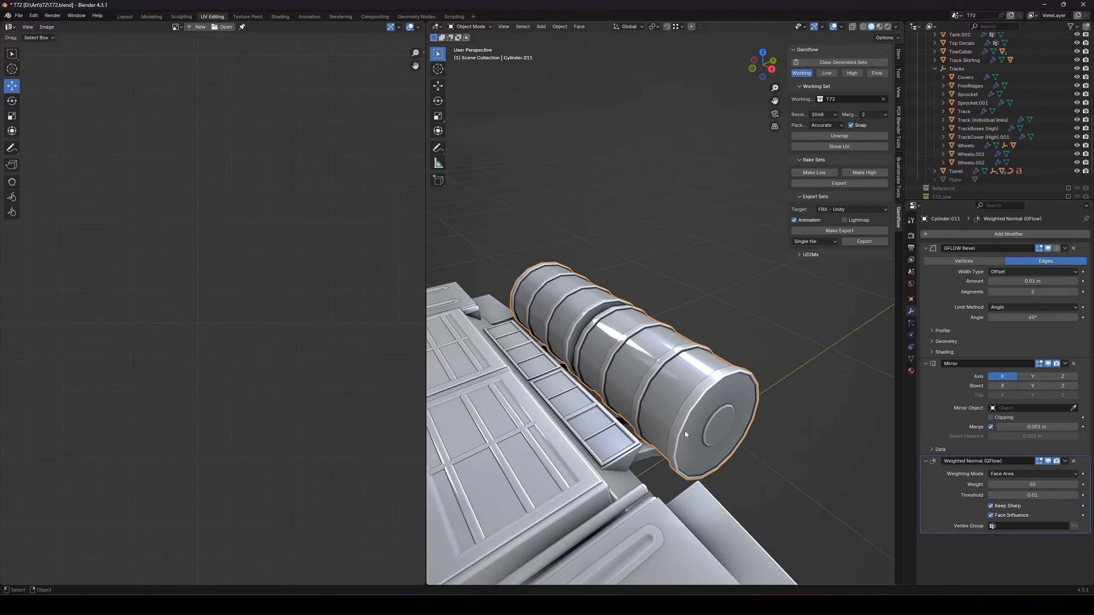
{"action": "key", "text": "KP_Divide"}
{"action": "middle_click_drag", "start_coordinate": [671, 423], "coordinate": [609, 440], "text": "shift"}
{"action": "scroll", "coordinate": [638, 436], "scroll_direction": "up", "scroll_amount": 2}
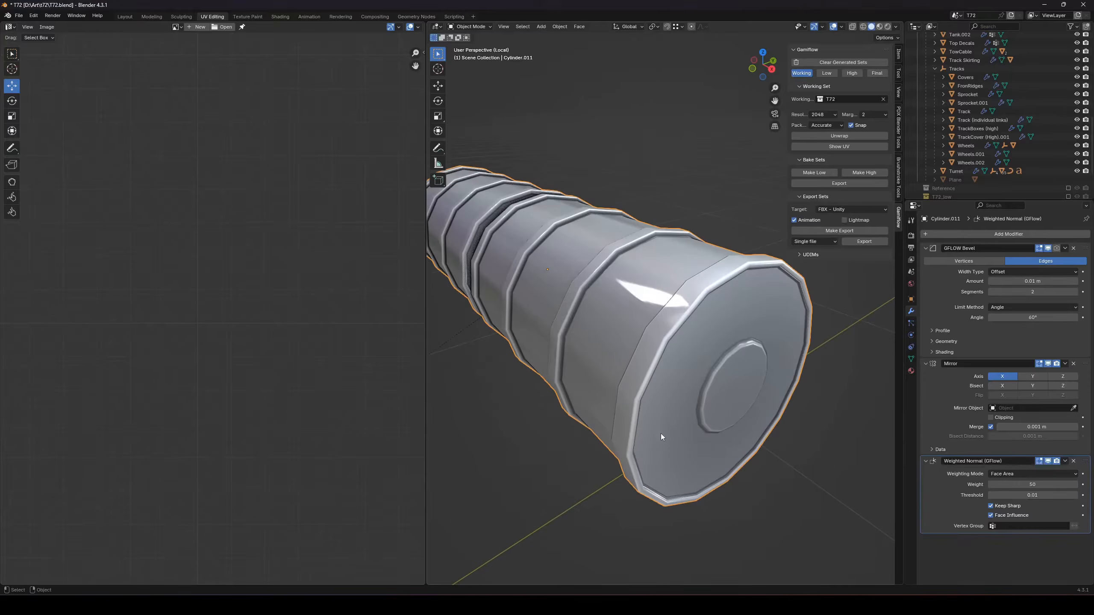
{"action": "left_click", "coordinate": [1050, 249]}
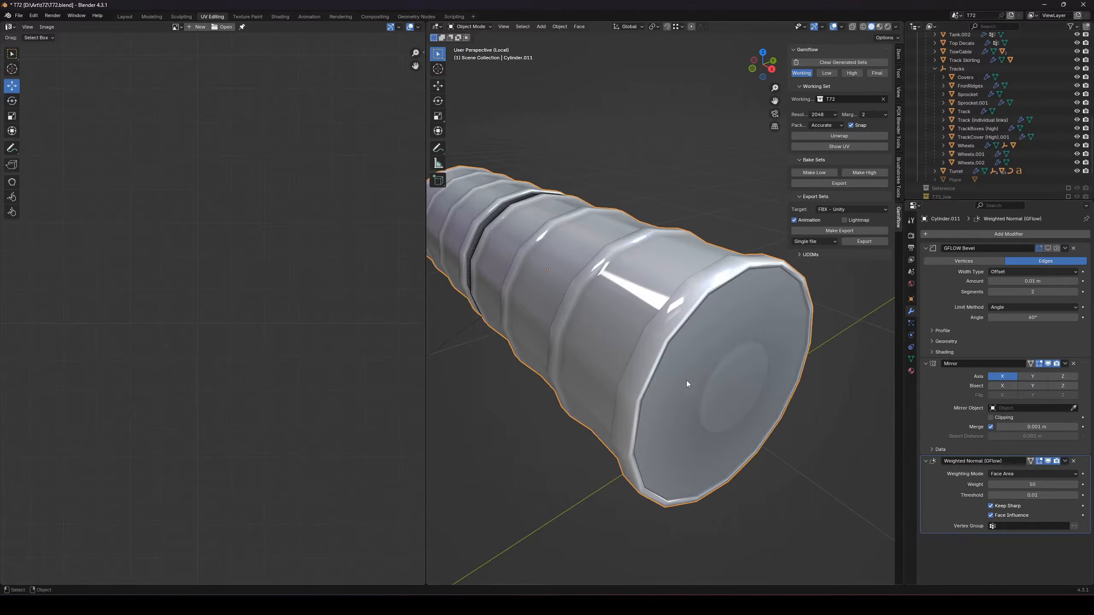
Mark the edge loop around the drum's outer end cap as a hard seam in Edit Mode
{"action": "key", "text": "Tab"}
{"action": "scroll", "coordinate": [650, 376], "scroll_direction": "down", "scroll_amount": 3}
{"action": "scroll", "coordinate": [649, 376], "scroll_direction": "up", "scroll_amount": 3}
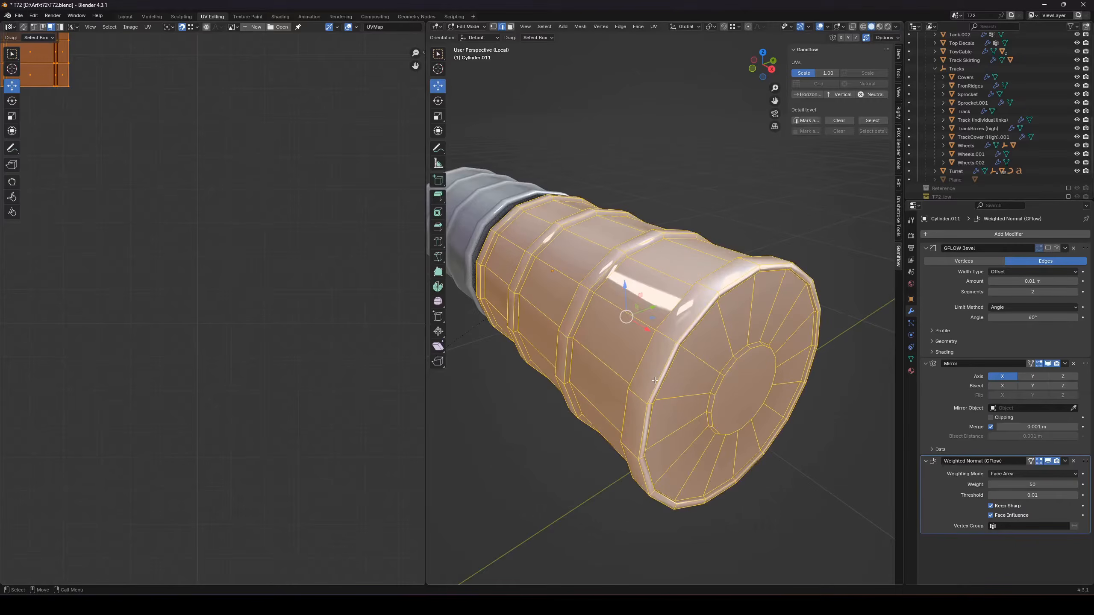
{"action": "left_click", "coordinate": [654, 381], "text": "alt"}
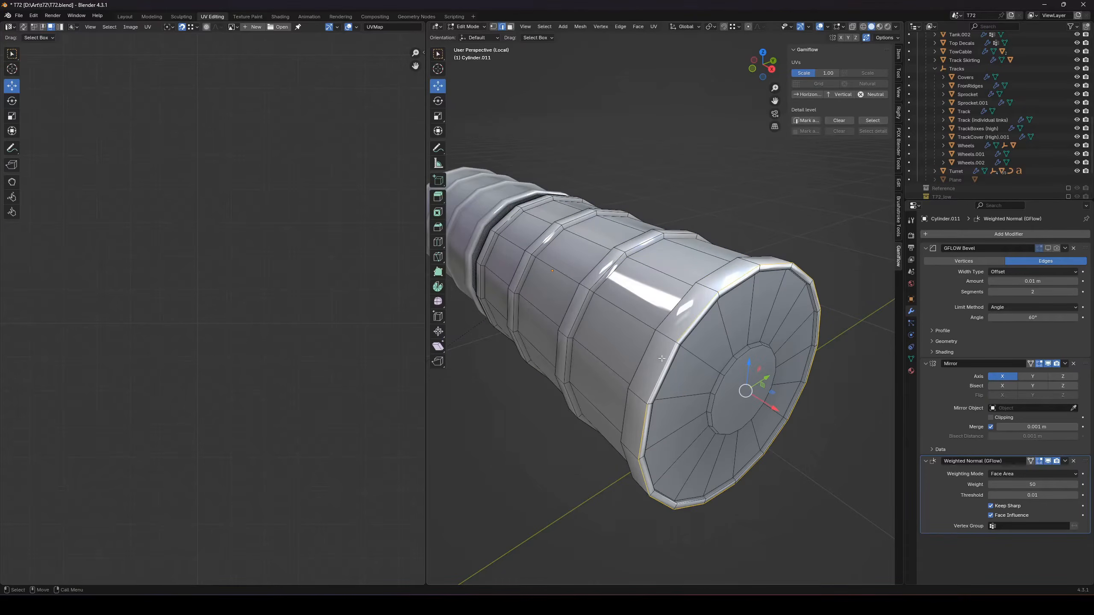
{"action": "scroll", "coordinate": [647, 392], "scroll_direction": "down", "scroll_amount": 1}
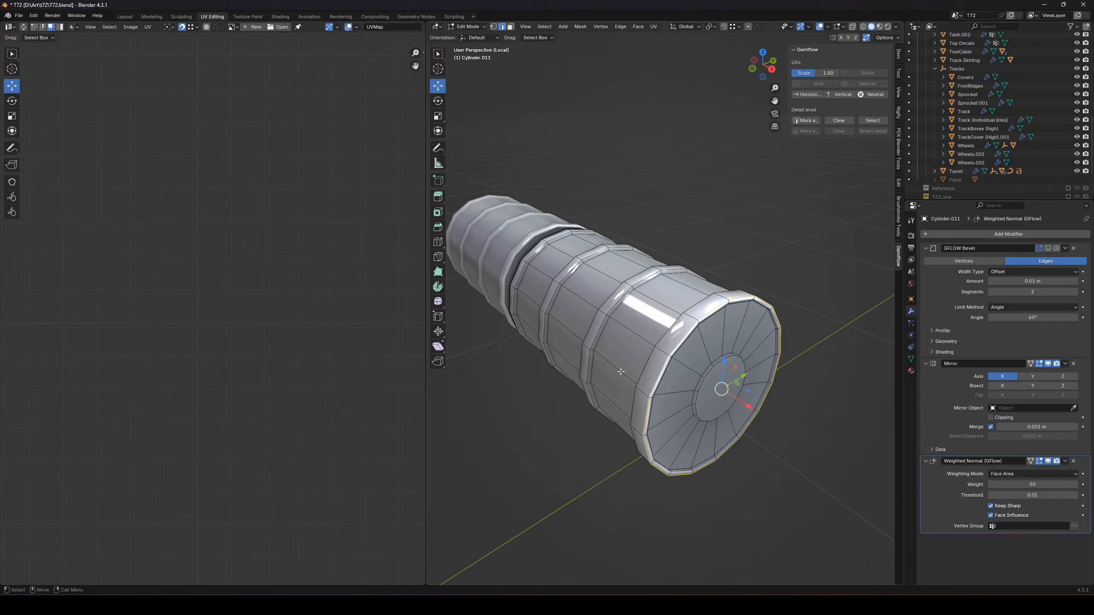
{"action": "key", "text": "shift+v"}
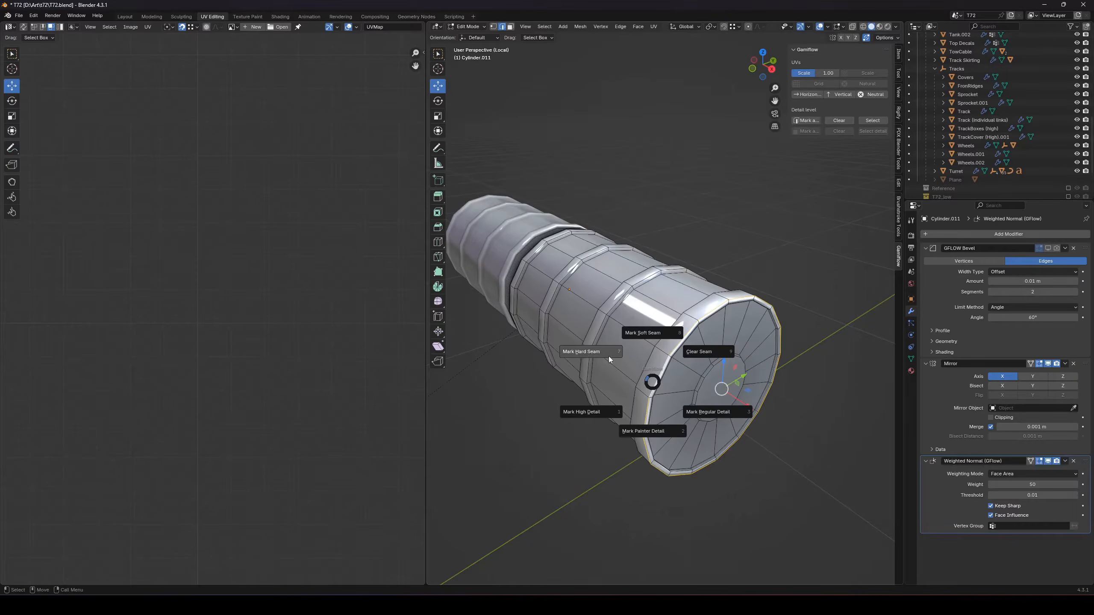
{"action": "left_click", "coordinate": [579, 354]}
{"action": "scroll", "coordinate": [656, 402], "scroll_direction": "up", "scroll_amount": 2}
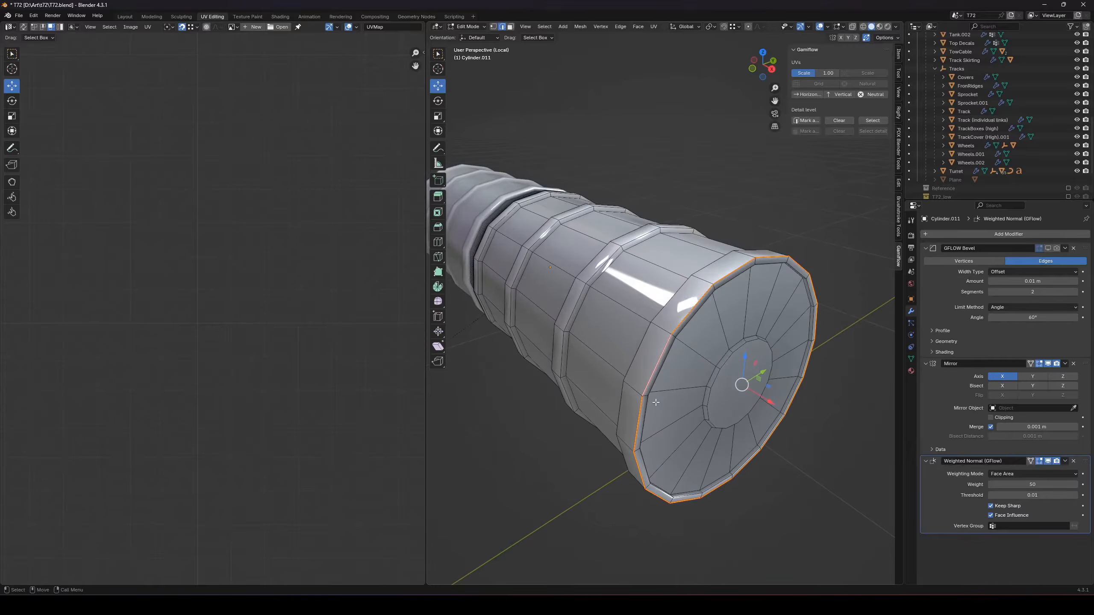
{"action": "right_click", "coordinate": [641, 392]}
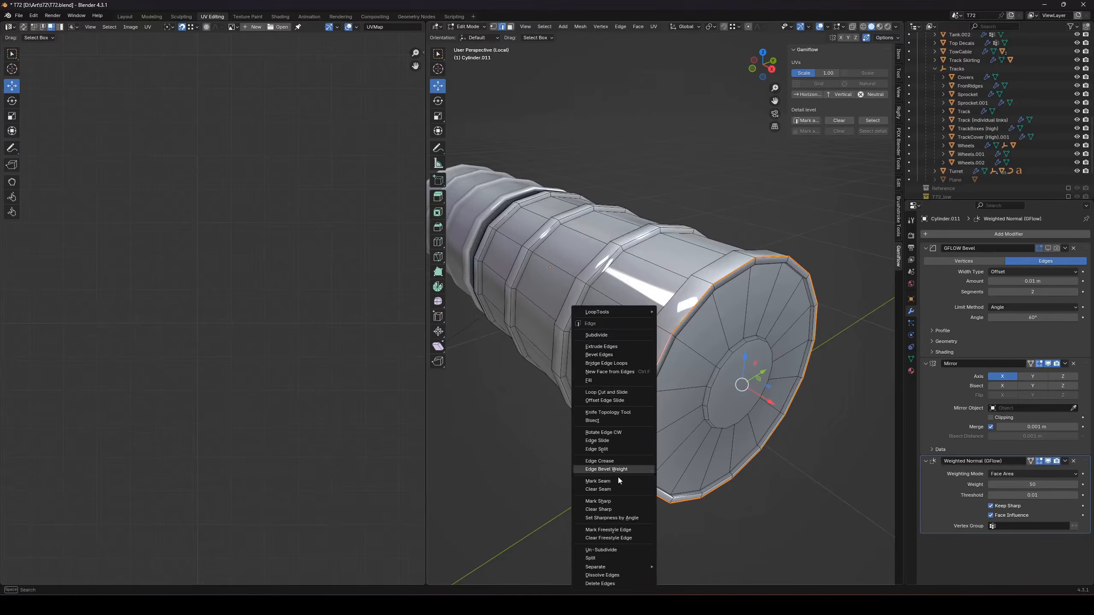
{"action": "right_click", "coordinate": [719, 338]}
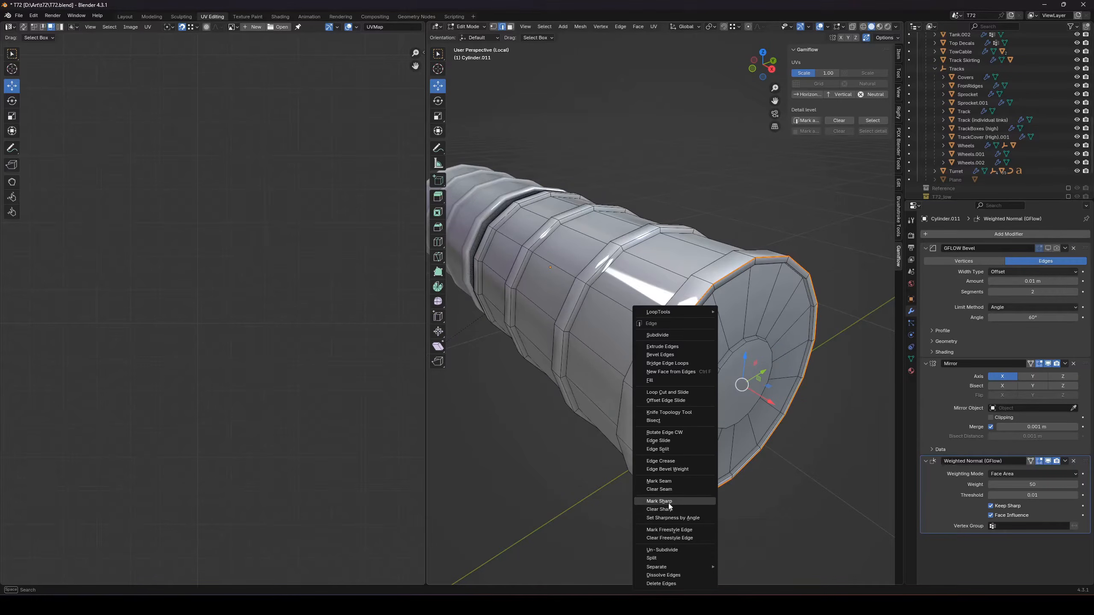
{"action": "middle_click_drag", "start_coordinate": [695, 364], "coordinate": [700, 356], "text": "shift"}
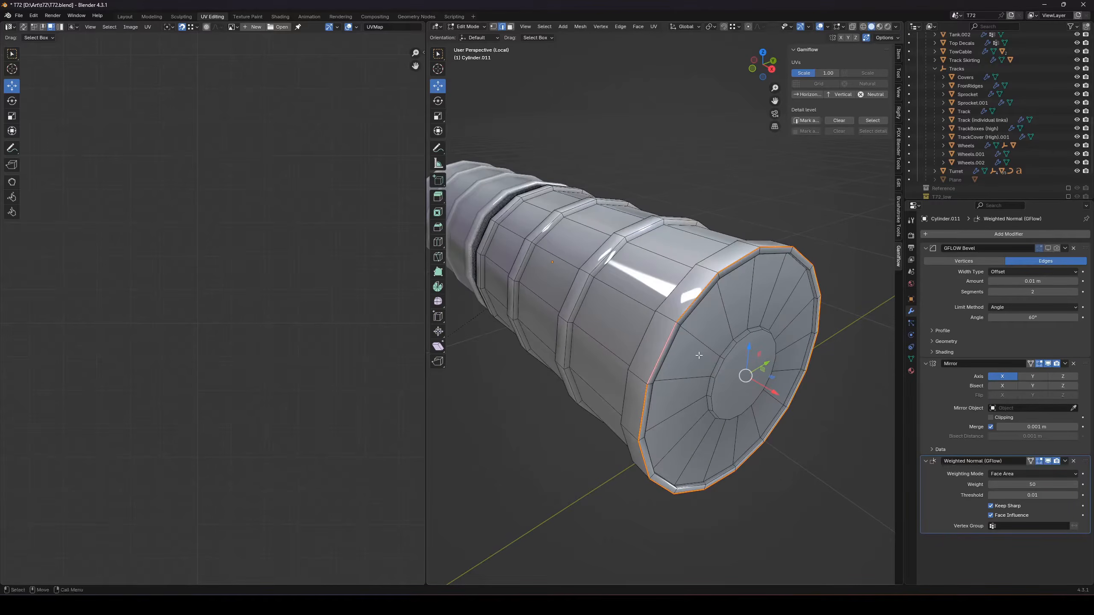
{"action": "key", "text": "shift+v"}
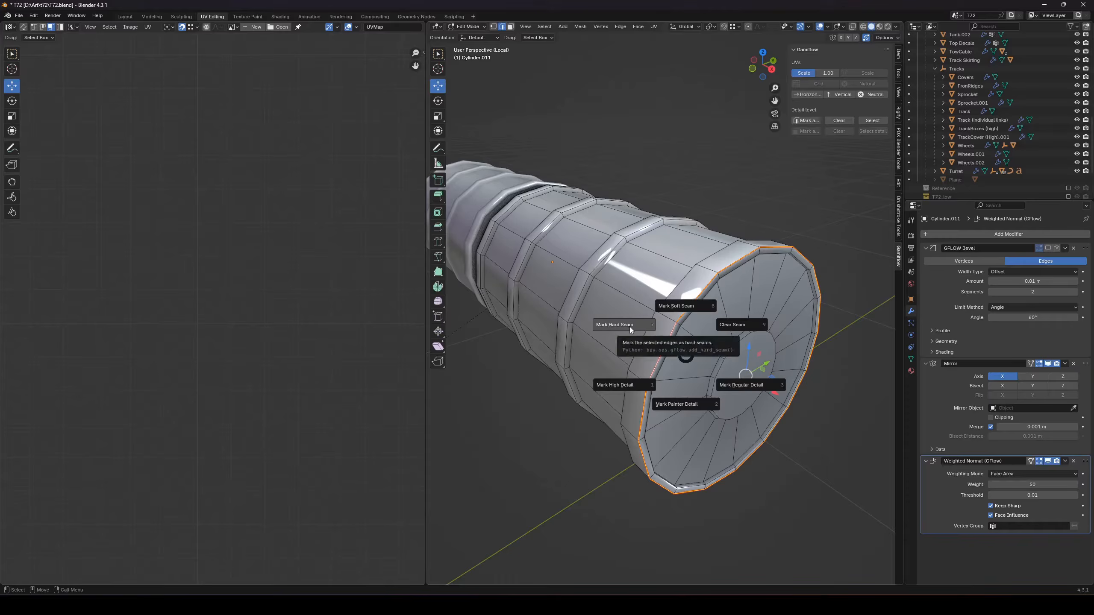
{"action": "left_click", "coordinate": [625, 229]}
Mark the rim edge loop of the drum's inner end, facing the mirrored drum, as a hard seam
{"action": "middle_click_drag", "start_coordinate": [612, 258], "coordinate": [685, 287]}
{"action": "scroll", "coordinate": [680, 290], "scroll_direction": "up", "scroll_amount": 2}
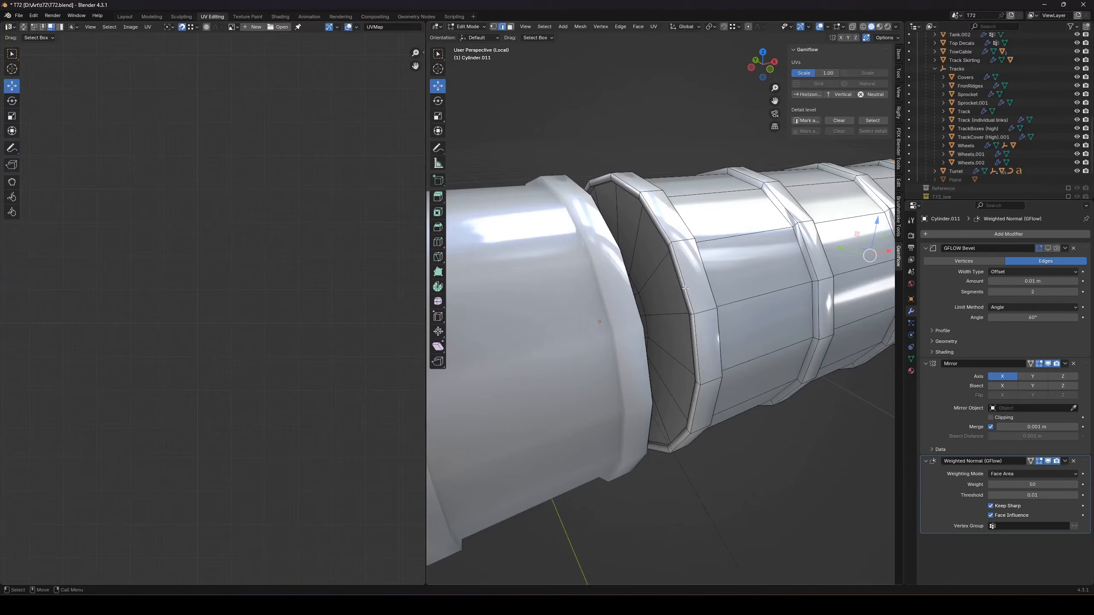
{"action": "left_click", "coordinate": [686, 289], "text": "alt"}
{"action": "key", "text": "shift+v"}
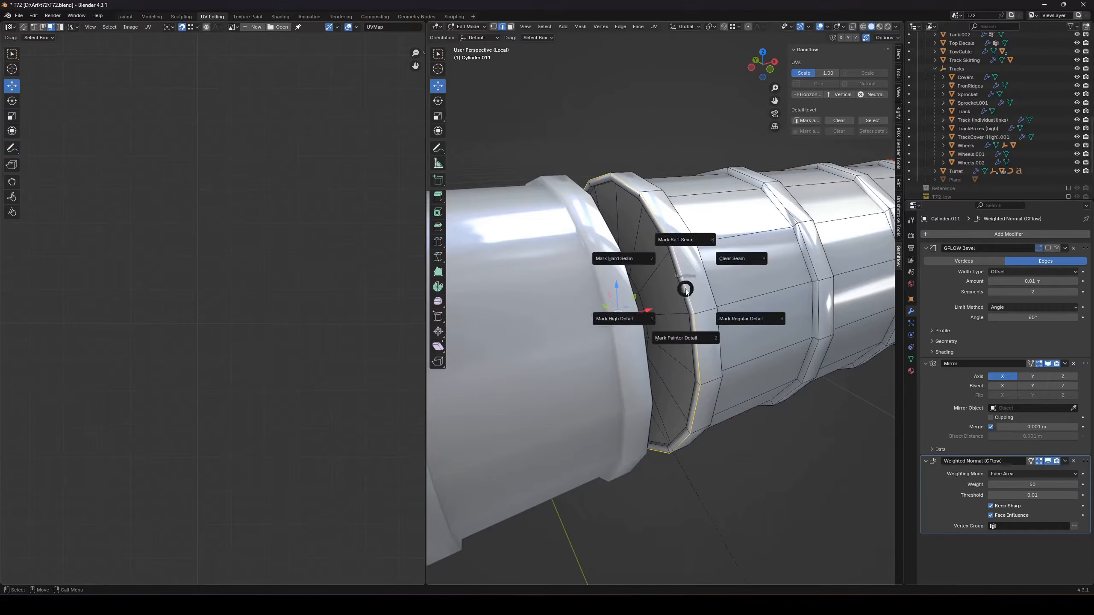
{"action": "left_click", "coordinate": [630, 267]}
Select the lengthwise row of edges along the drum's underside and mark it as a soft seam
{"action": "middle_click_drag", "start_coordinate": [730, 387], "coordinate": [806, 318]}
{"action": "left_click", "coordinate": [595, 267]}
{"action": "left_click", "coordinate": [809, 321], "text": "ctrl"}
{"action": "key", "text": "shift+v"}
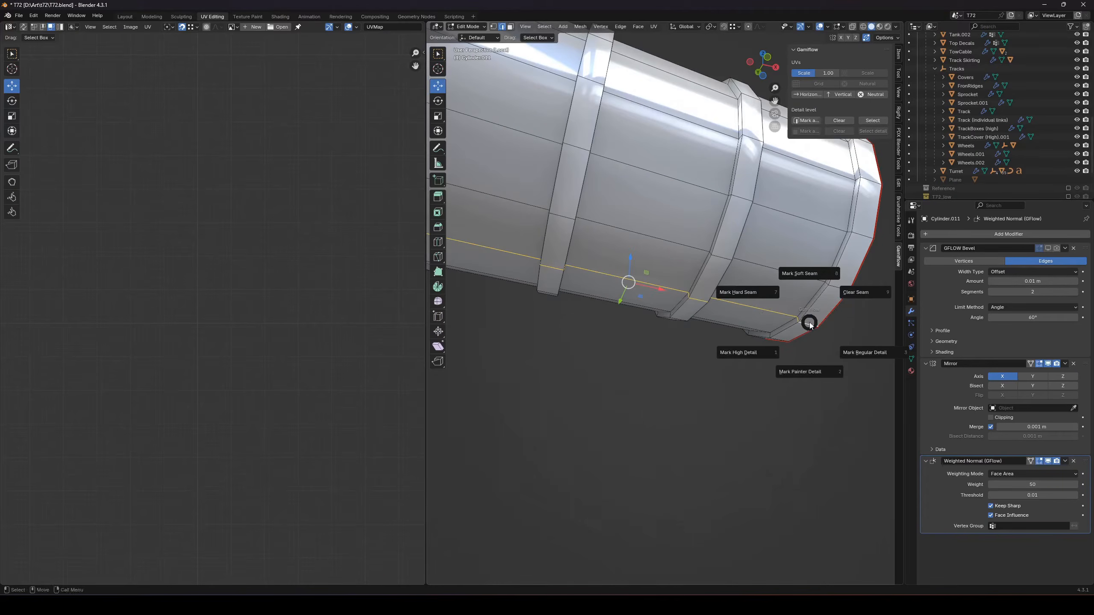
{"action": "left_click", "coordinate": [806, 276]}
Select all faces of the drum in face mode and unwrap them
{"action": "scroll", "coordinate": [727, 322], "scroll_direction": "down", "scroll_amount": 1}
{"action": "scroll", "coordinate": [728, 322], "scroll_direction": "down", "scroll_amount": 3}
{"action": "middle_click_drag", "start_coordinate": [733, 452], "coordinate": [672, 431]}
{"action": "key", "text": "3"}
{"action": "key", "text": "a"}
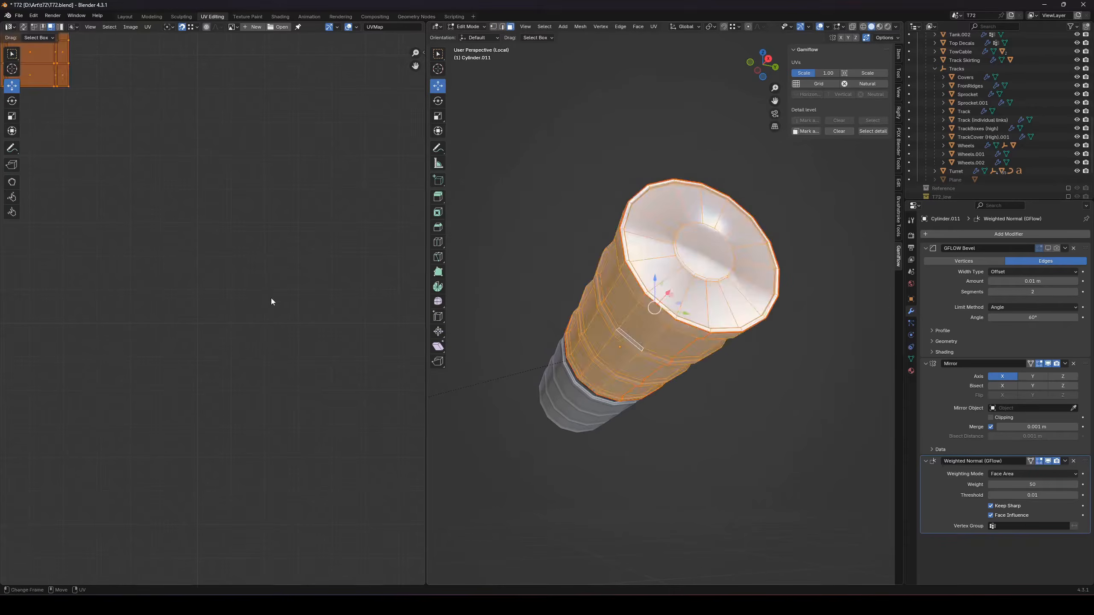
{"action": "scroll", "coordinate": [270, 298], "scroll_direction": "down", "scroll_amount": 5}
{"action": "key", "text": "u"}
{"action": "left_click", "coordinate": [251, 285]}
{"action": "scroll", "coordinate": [251, 285], "scroll_direction": "down", "scroll_amount": 4}
{"action": "middle_click_drag", "start_coordinate": [209, 312], "coordinate": [229, 380]}
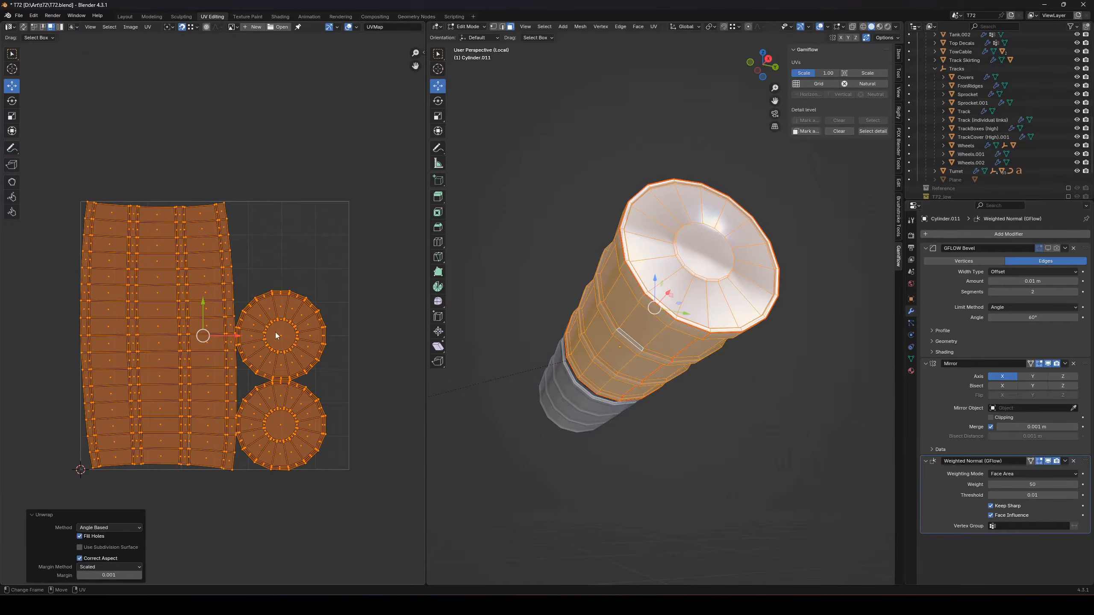
Try the Conformal unwrap method on the drum, and set the method to Minimum Stretch
{"action": "left_click", "coordinate": [120, 528]}
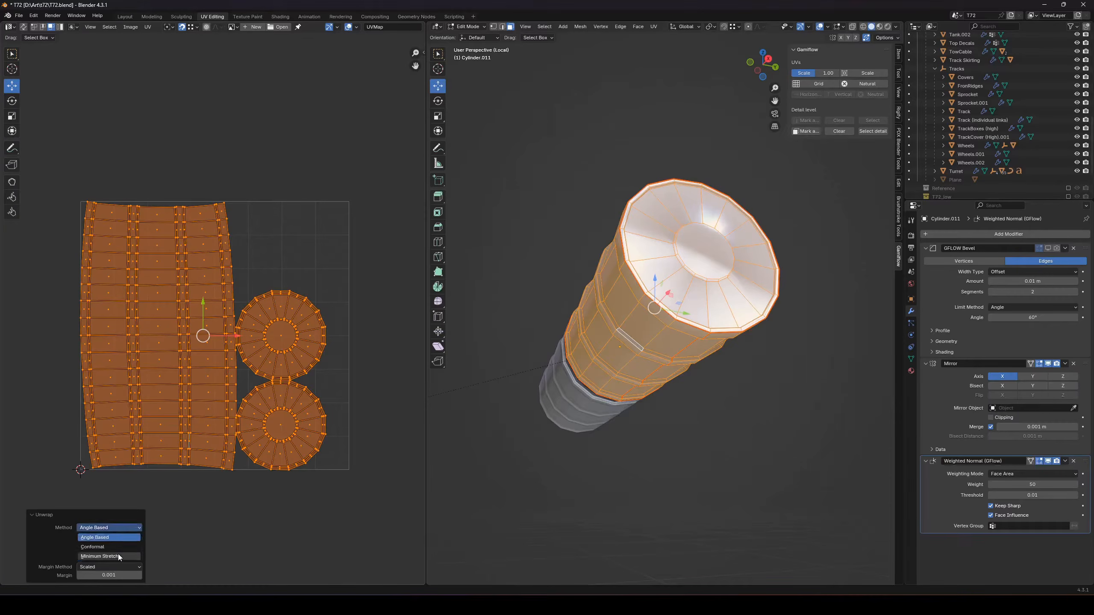
{"action": "left_click", "coordinate": [111, 545]}
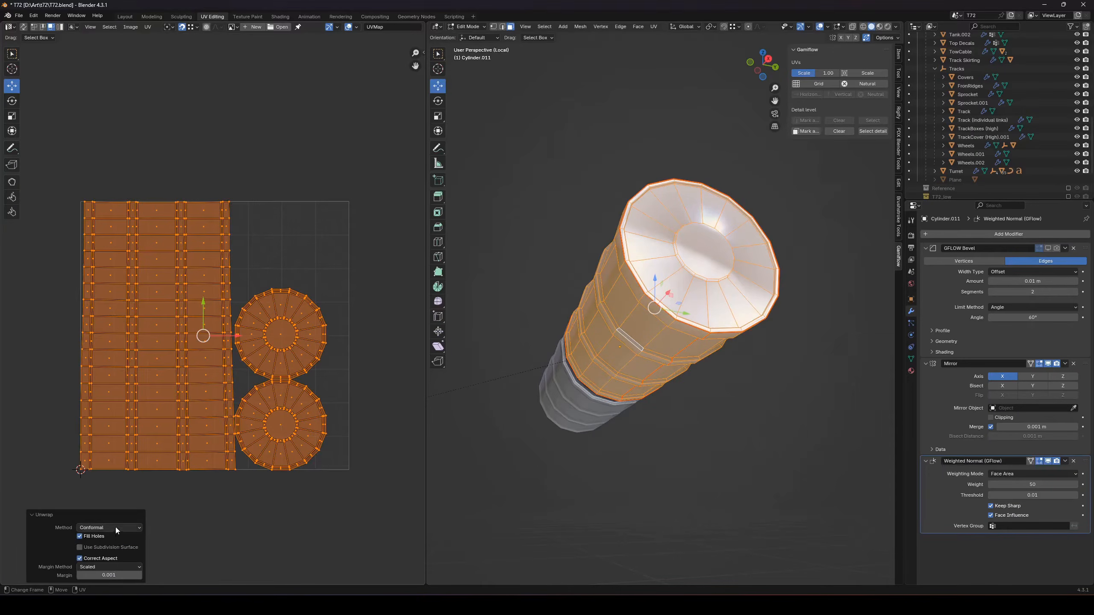
{"action": "left_click", "coordinate": [115, 527]}
{"action": "left_click", "coordinate": [106, 557]}
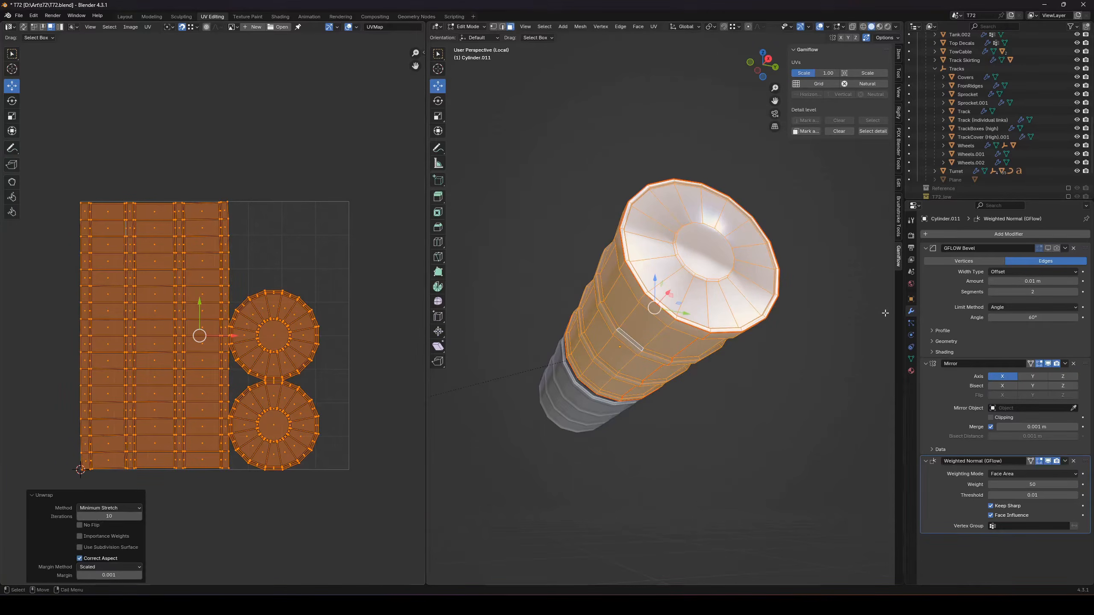
Review the unwrap method options in the drum's Gamiflow texture coordinate settings
{"action": "left_click", "coordinate": [911, 301]}
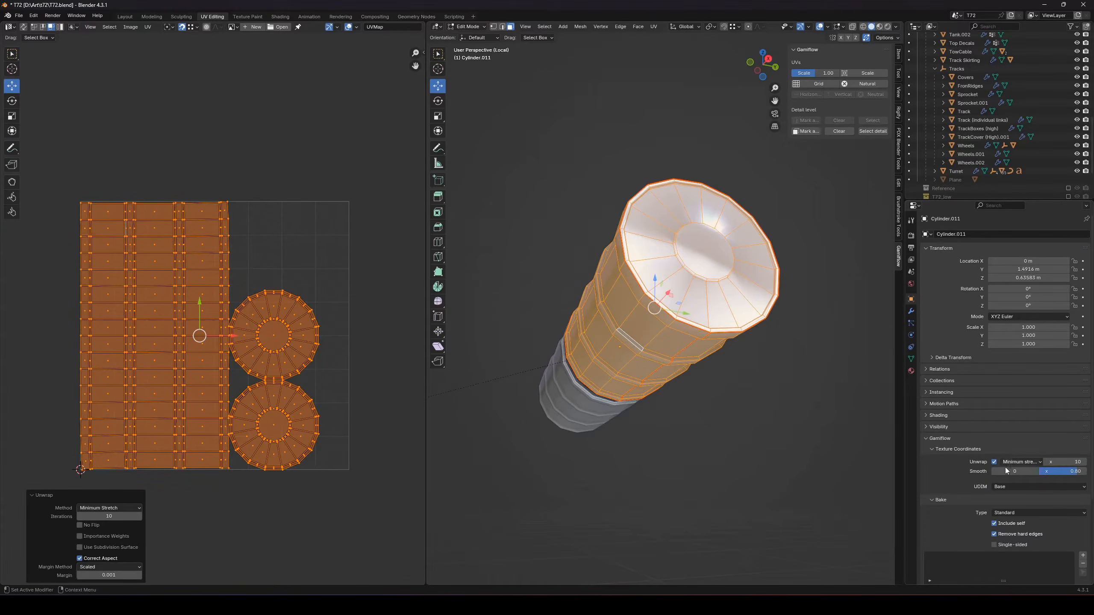
{"action": "left_click", "coordinate": [1023, 463]}
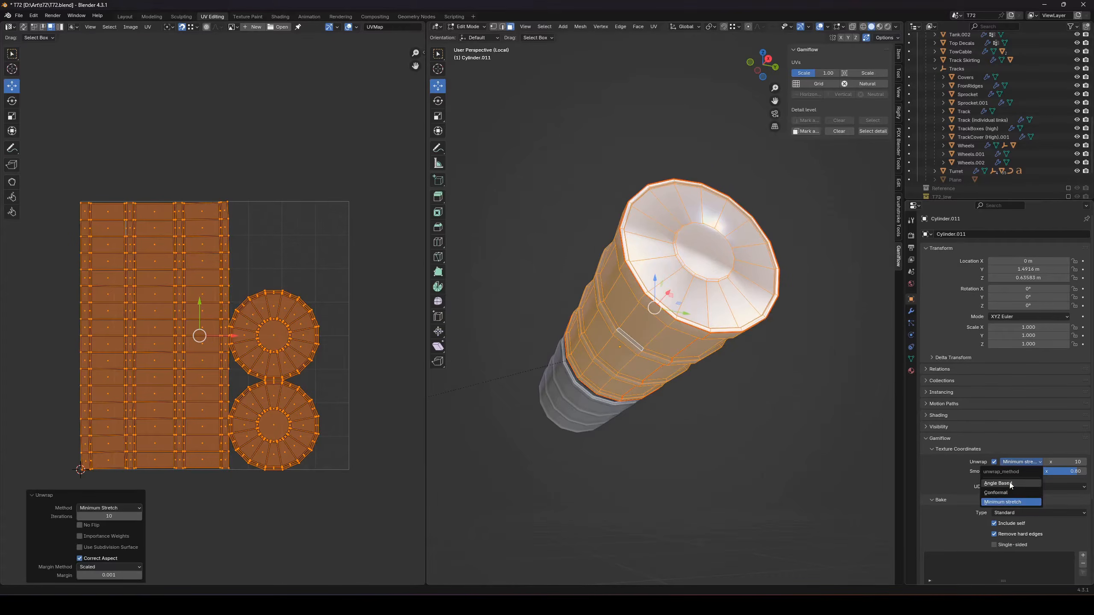
{"action": "left_click", "coordinate": [1041, 500]}
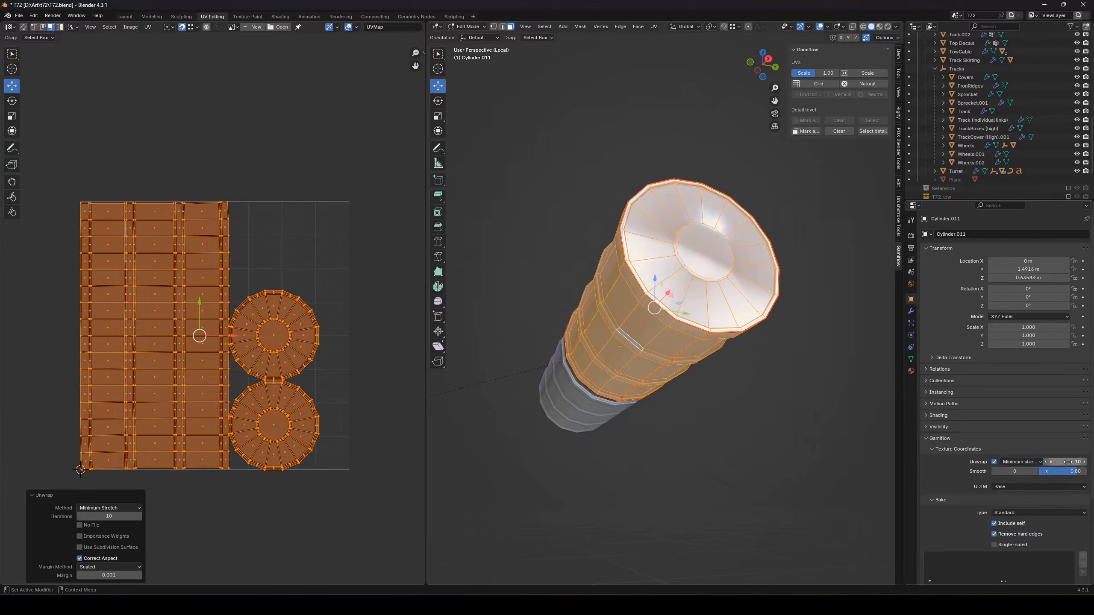
Turn the GFLOW Bevel modifier's viewport display back on and deselect all of the drum's faces
{"action": "middle_click_drag", "start_coordinate": [742, 405], "coordinate": [728, 452]}
{"action": "middle_click_drag", "start_coordinate": [675, 366], "coordinate": [663, 400]}
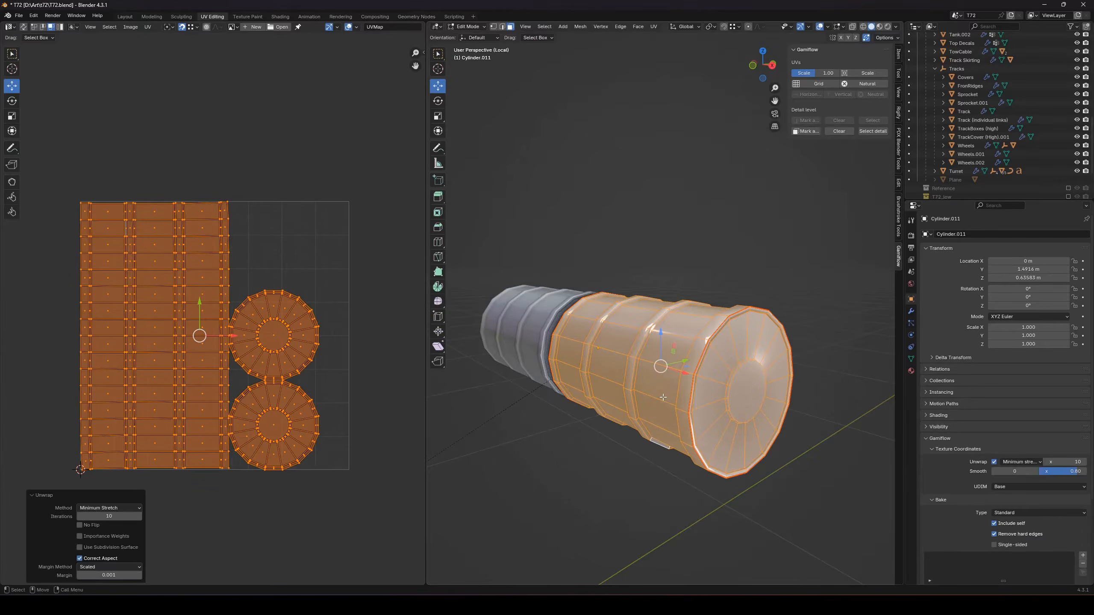
{"action": "left_click", "coordinate": [911, 311]}
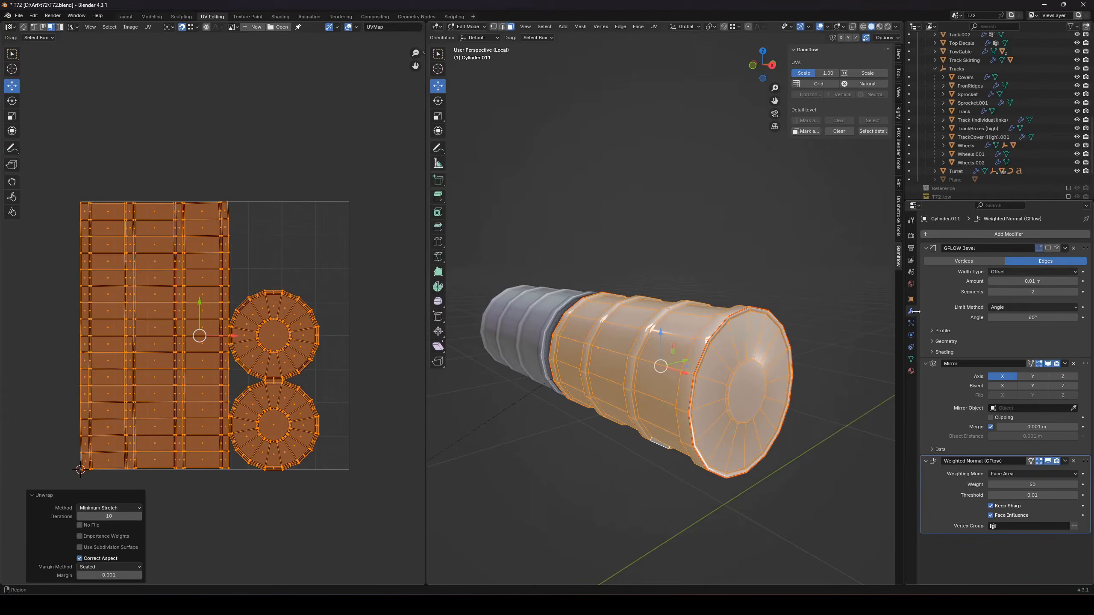
{"action": "left_click", "coordinate": [1048, 249]}
{"action": "key", "text": "alt+a"}
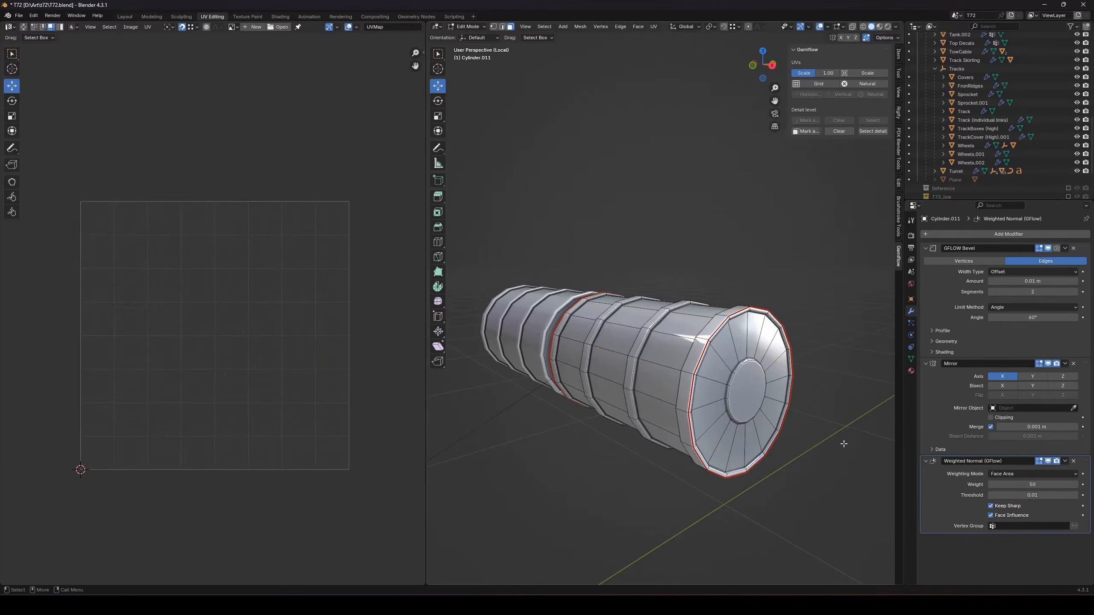
Return to object mode, leave local view and show the UVs of the whole T72 working set with Gamiflow
{"action": "key", "text": "Tab"}
{"action": "key", "text": "KP_Divide"}
{"action": "scroll", "coordinate": [838, 433], "scroll_direction": "down", "scroll_amount": 6}
{"action": "middle_click_drag", "start_coordinate": [804, 385], "coordinate": [786, 295], "text": "shift"}
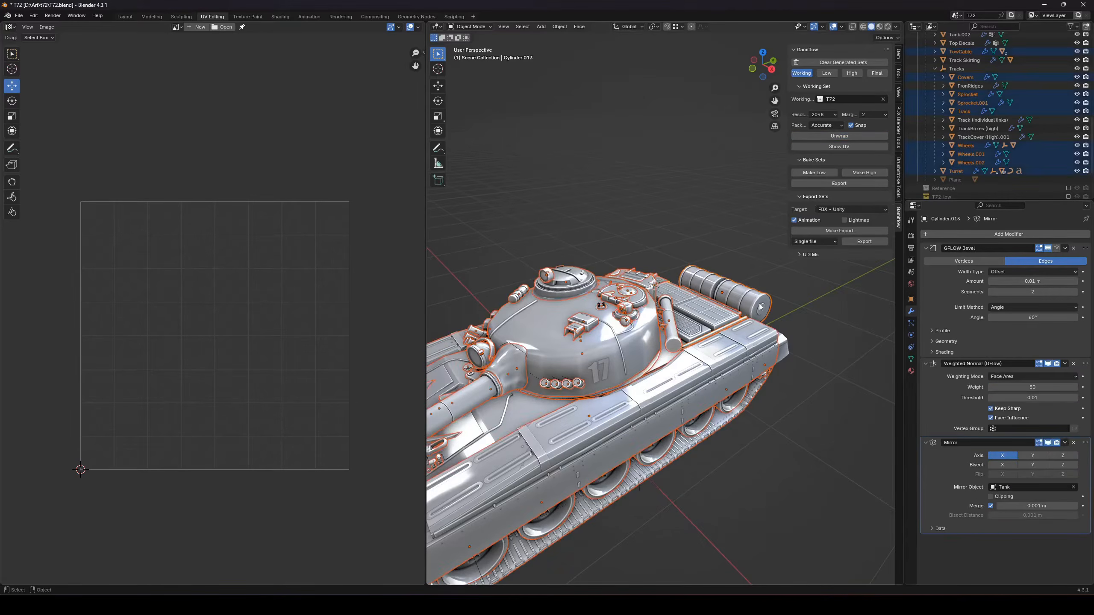
{"action": "scroll", "coordinate": [759, 304], "scroll_direction": "up", "scroll_amount": 2}
{"action": "left_click", "coordinate": [838, 147]}
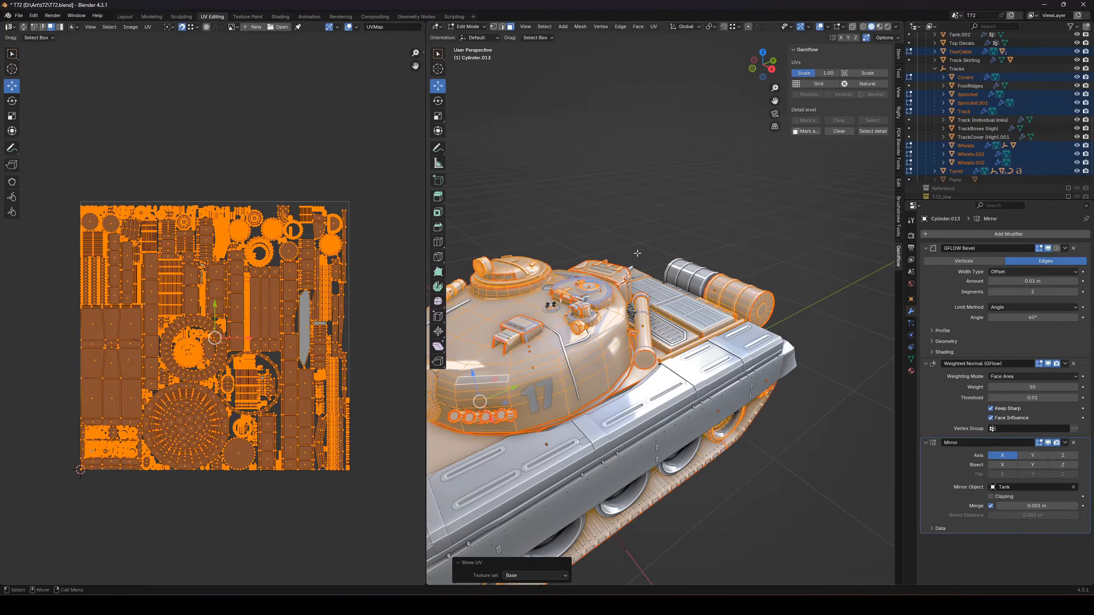
Select the rear fuel drum's end cap and side with their linked faces and examine their UV islands
{"action": "left_click", "coordinate": [756, 310]}
{"action": "left_click", "coordinate": [737, 300], "text": "shift"}
{"action": "key", "text": "ctrl+l"}
{"action": "scroll", "coordinate": [241, 341], "scroll_direction": "down", "scroll_amount": 6}
{"action": "scroll", "coordinate": [90, 354], "scroll_direction": "up", "scroll_amount": 5}
{"action": "scroll", "coordinate": [91, 355], "scroll_direction": "down", "scroll_amount": 5}
{"action": "scroll", "coordinate": [172, 337], "scroll_direction": "up", "scroll_amount": 2}
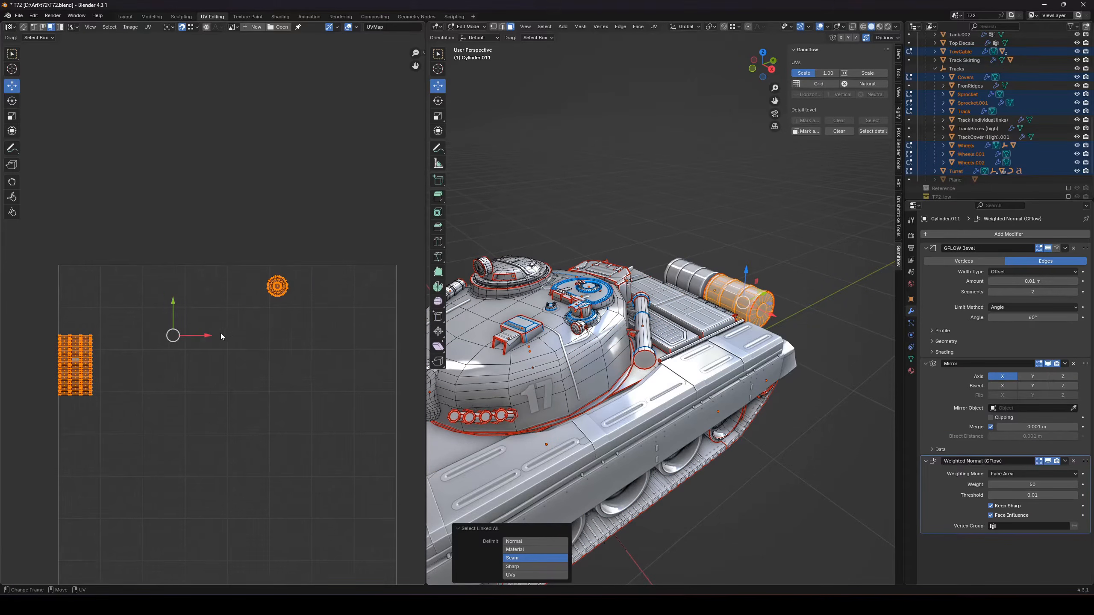
Deselect all faces of the working set and return to object mode
{"action": "key", "text": "a"}
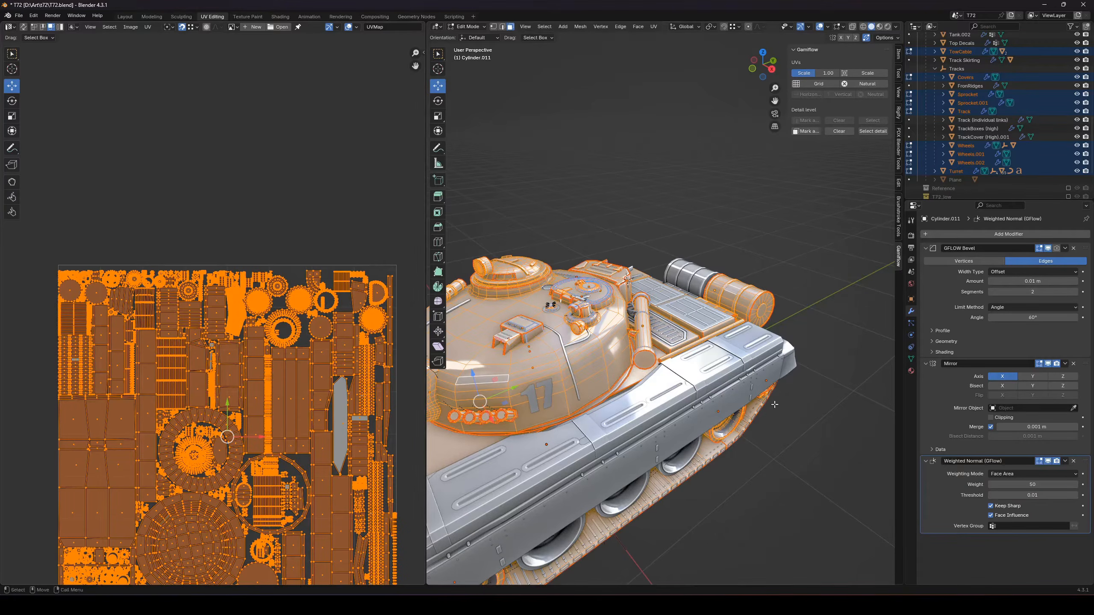
{"action": "key", "text": "alt+a"}
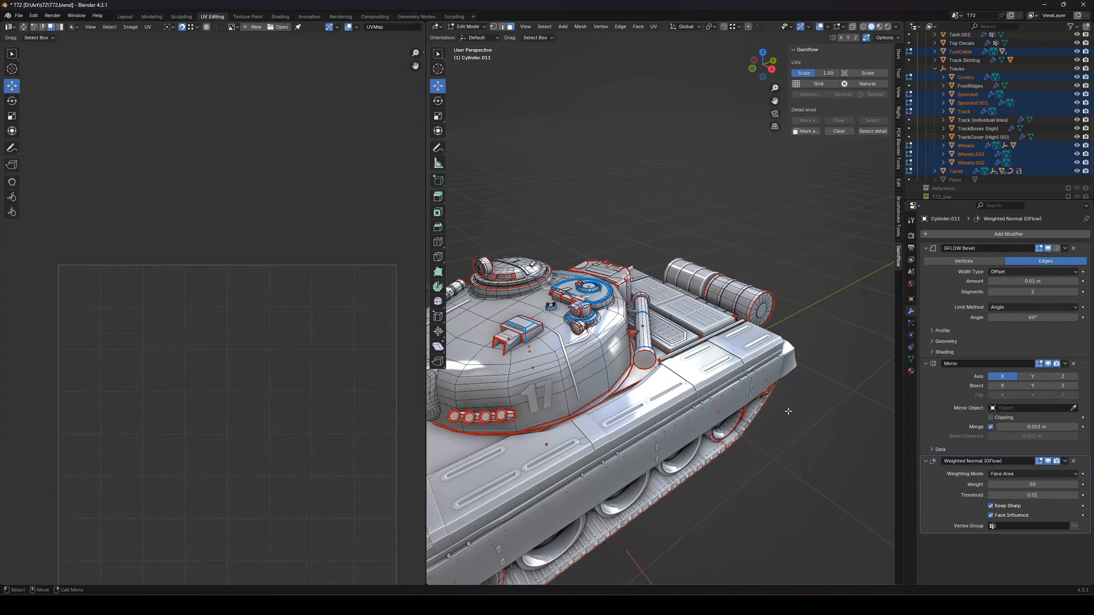
{"action": "key", "text": "Tab"}
{"action": "scroll", "coordinate": [750, 311], "scroll_direction": "up", "scroll_amount": 8}
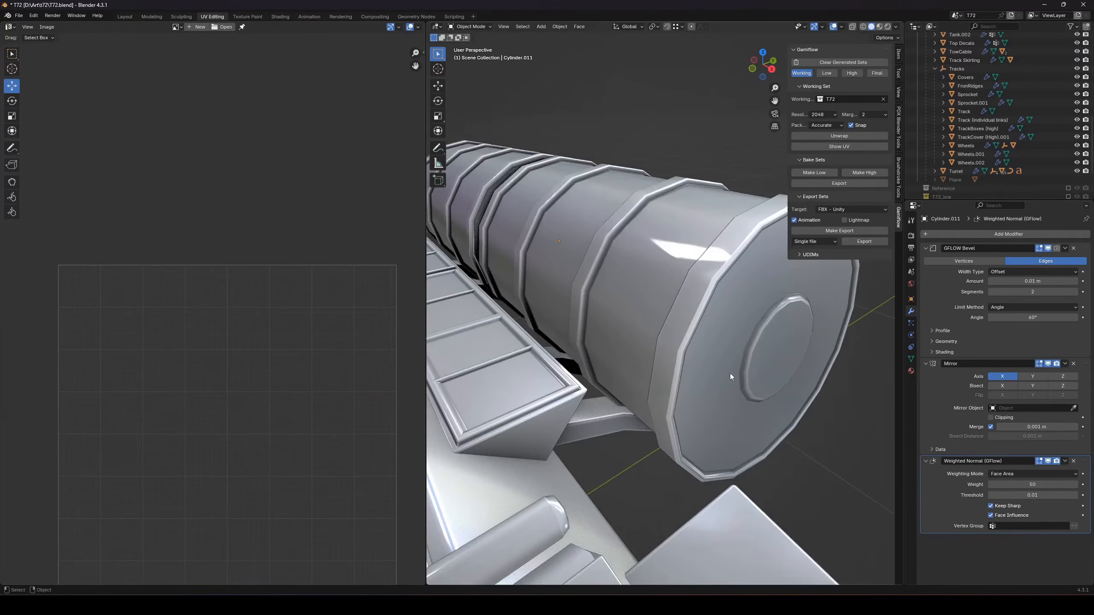
Select the fuel drum's end cap with its surrounding faces and move them outward 0.0824 m along X
{"action": "key", "text": "Tab"}
{"action": "left_click", "coordinate": [764, 362]}
{"action": "key", "text": "ctrl+KP_Add"}
{"action": "key", "text": "ctrl+KP_Add"}
{"action": "key", "text": "ctrl+KP_Add"}
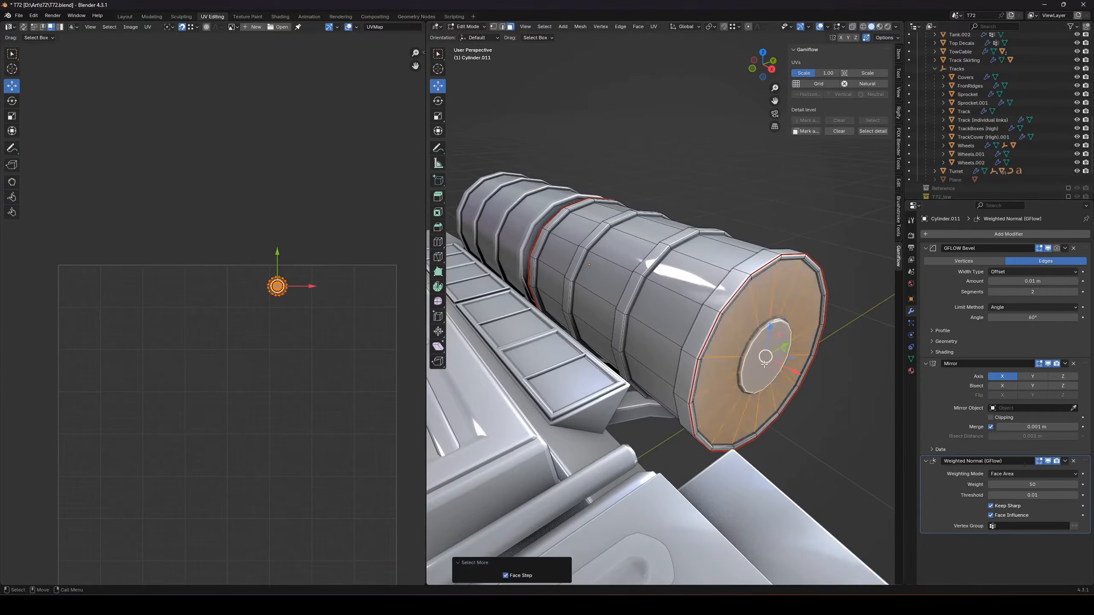
{"action": "left_click_drag", "start_coordinate": [786, 370], "coordinate": [835, 410]}
{"action": "scroll", "coordinate": [835, 410], "scroll_direction": "down", "scroll_amount": 6}
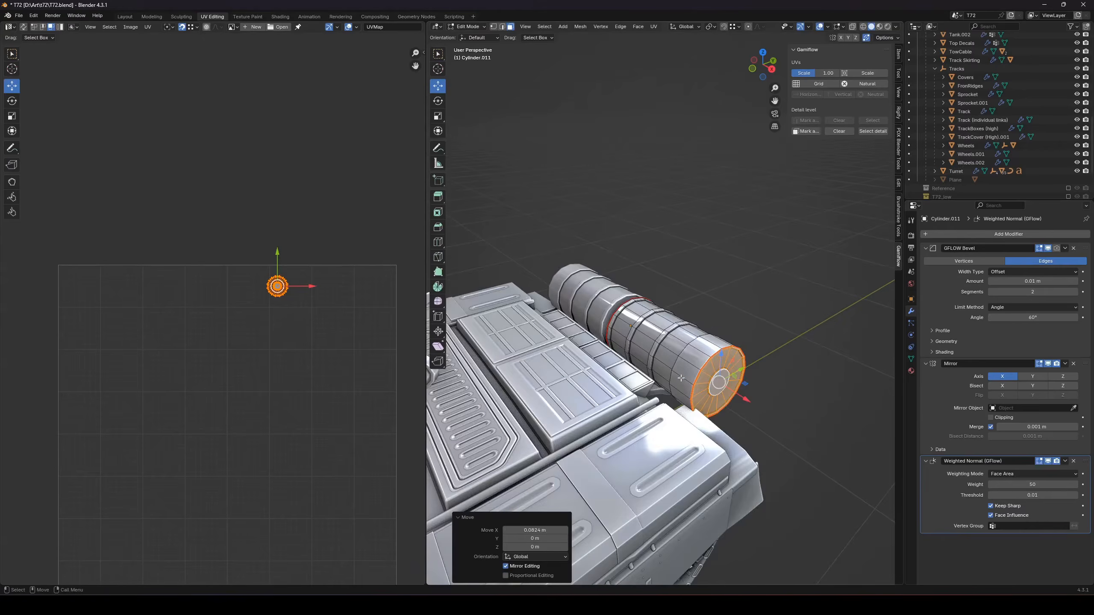
Return to object mode, unwrap the T72 working set with Gamiflow and show its UVs
{"action": "key", "text": "Tab"}
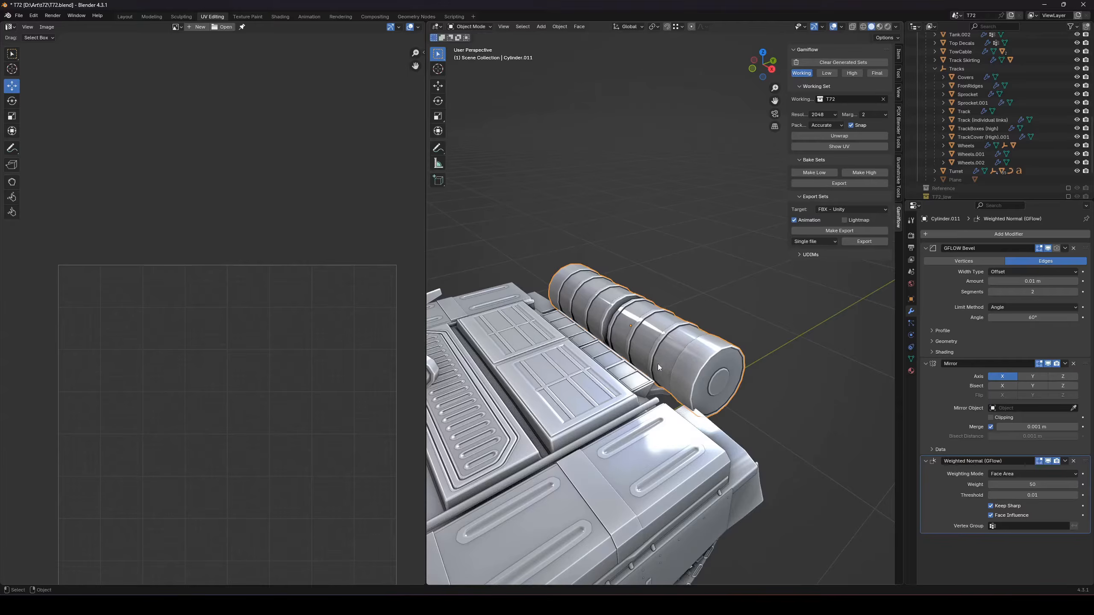
{"action": "key", "text": "Tab"}
{"action": "scroll", "coordinate": [691, 374], "scroll_direction": "up", "scroll_amount": 5}
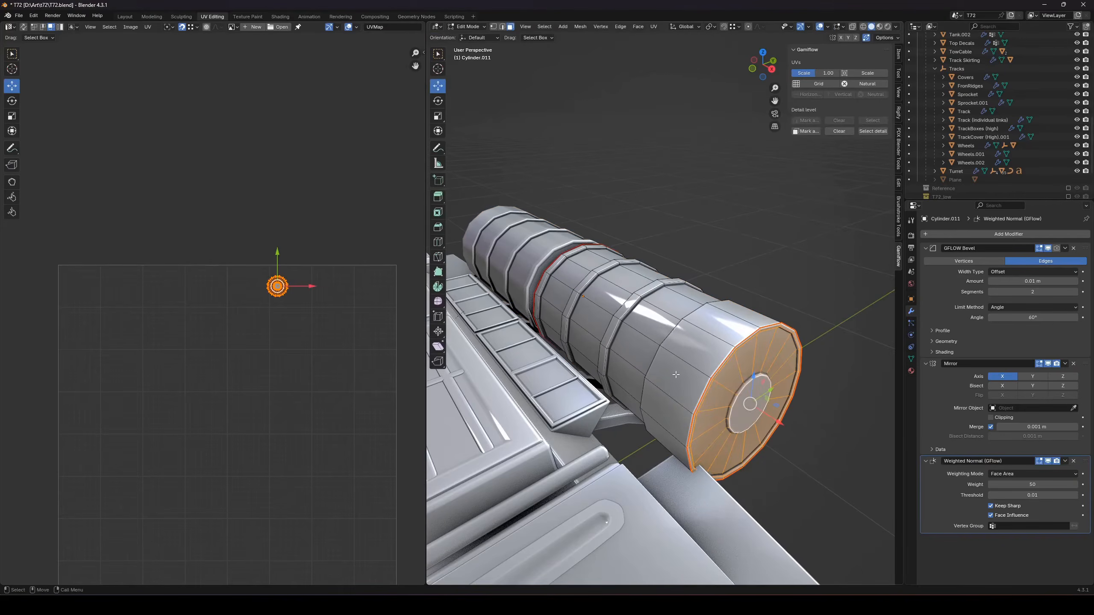
{"action": "key", "text": "Tab"}
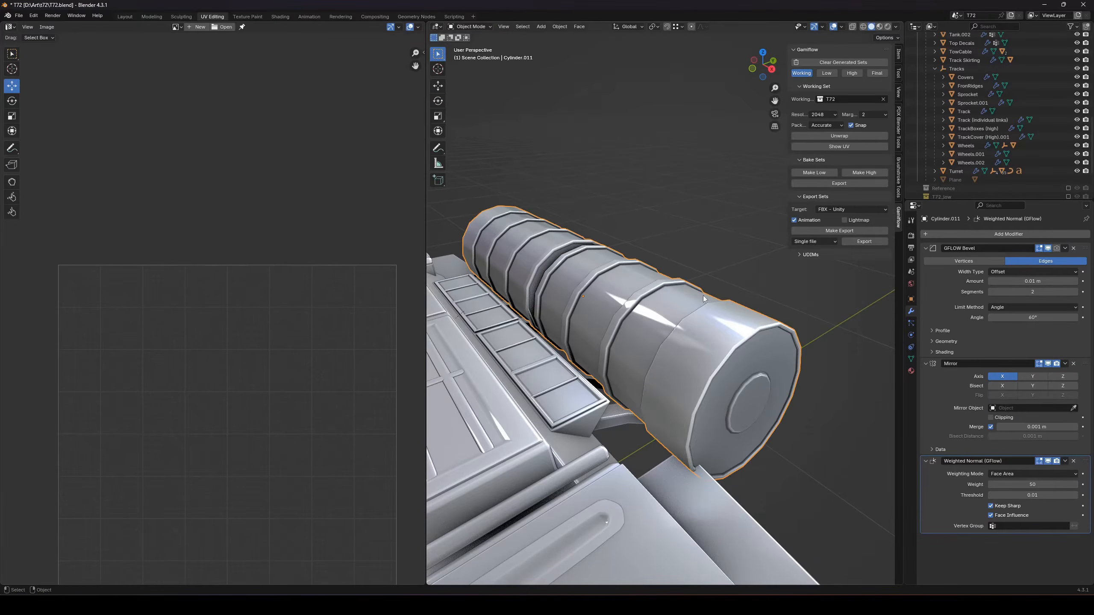
{"action": "left_click", "coordinate": [833, 135]}
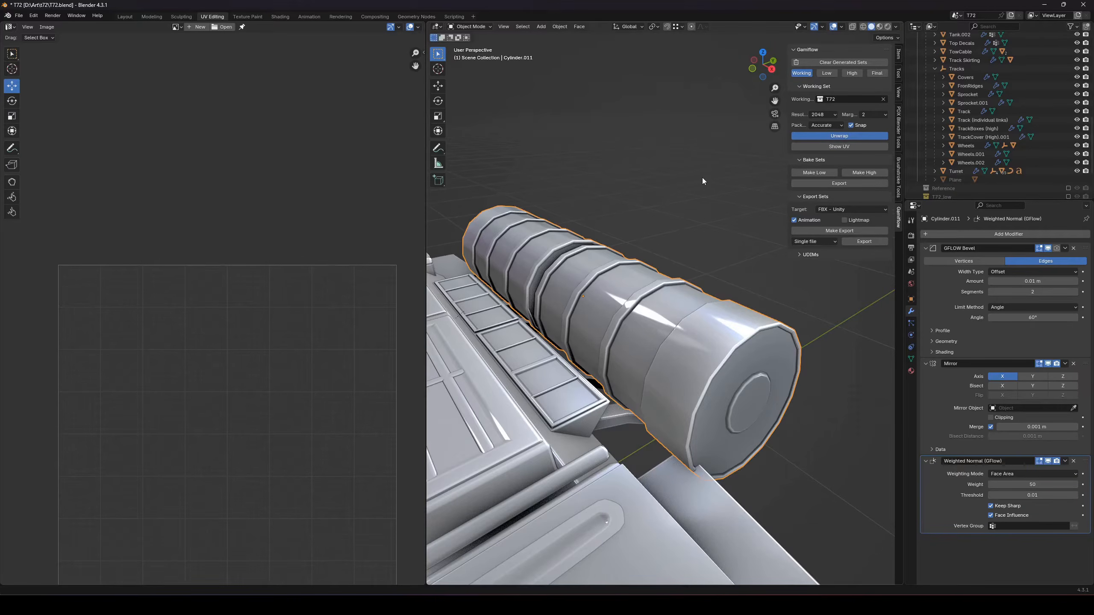
{"action": "left_click", "coordinate": [859, 148]}
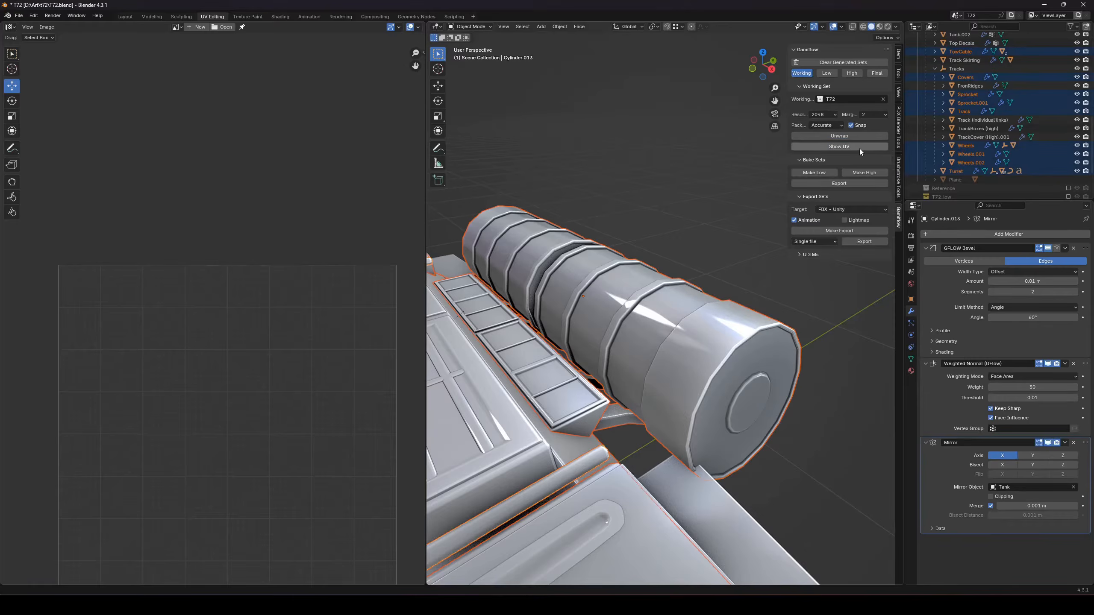
{"action": "scroll", "coordinate": [408, 347], "scroll_direction": "down", "scroll_amount": 2}
{"action": "scroll", "coordinate": [289, 270], "scroll_direction": "up", "scroll_amount": 5}
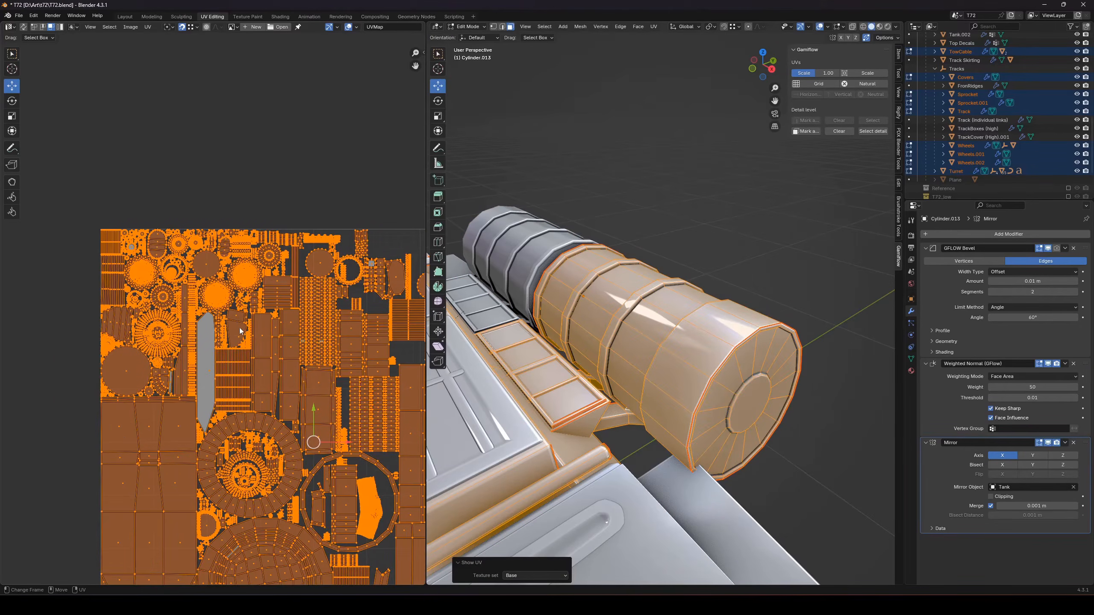
{"action": "scroll", "coordinate": [289, 271], "scroll_direction": "up", "scroll_amount": 2}
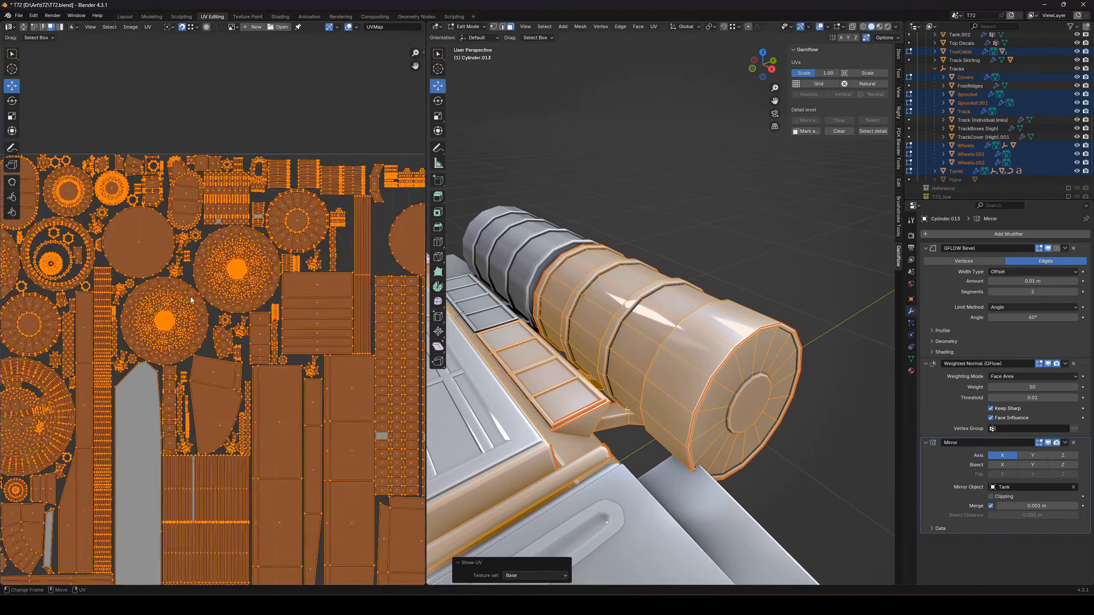
Deselect all faces of the working set and make the rear fuel drum the only selected object in object mode
{"action": "middle_click_drag", "start_coordinate": [603, 345], "coordinate": [631, 352]}
{"action": "key", "text": "alt+a"}
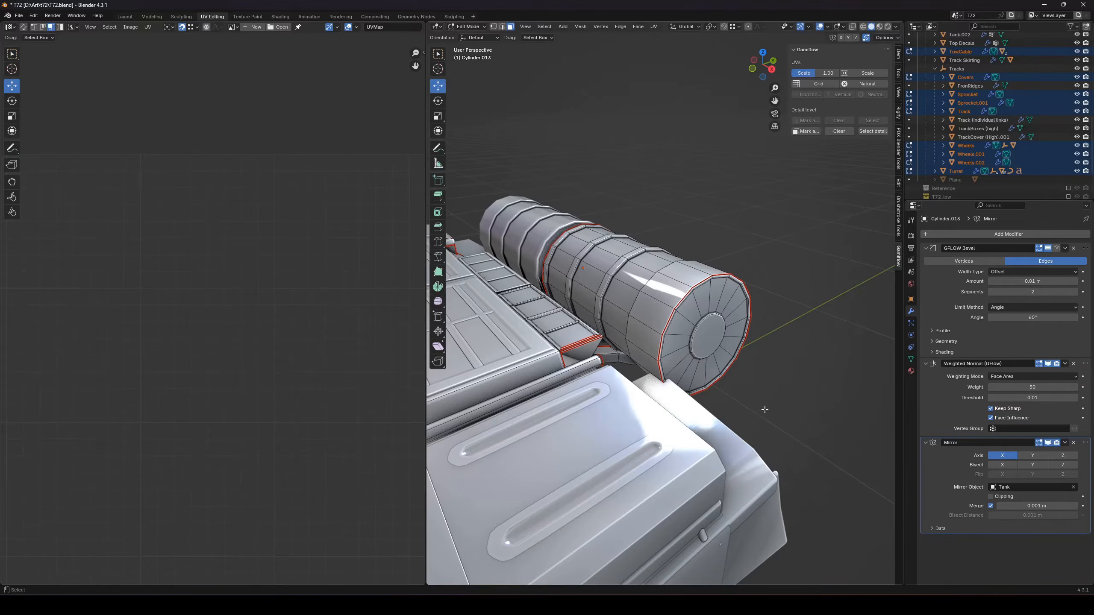
{"action": "key", "text": "a"}
{"action": "left_click", "coordinate": [717, 364]}
{"action": "key", "text": "Tab"}
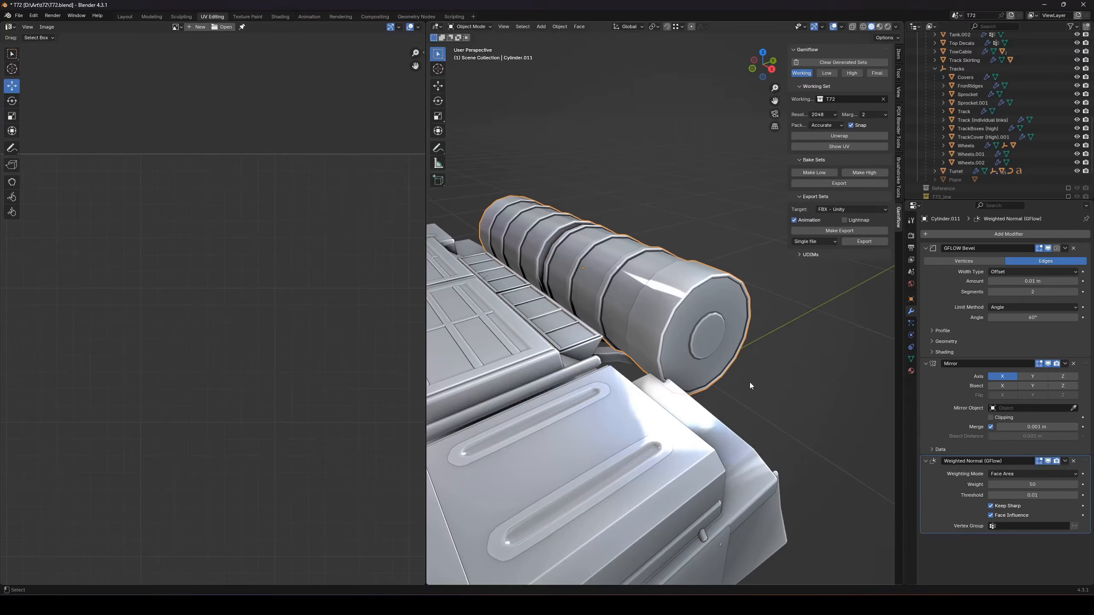
Select the Cannon Cover on the turret, enter edit mode and frame its mesh and UV island
{"action": "key", "text": "Tab"}
{"action": "middle_click_drag", "start_coordinate": [750, 382], "coordinate": [638, 361]}
{"action": "scroll", "coordinate": [714, 357], "scroll_direction": "down", "scroll_amount": 3}
{"action": "key", "text": "Tab"}
{"action": "scroll", "coordinate": [638, 362], "scroll_direction": "up", "scroll_amount": 5}
{"action": "left_click", "coordinate": [619, 377]}
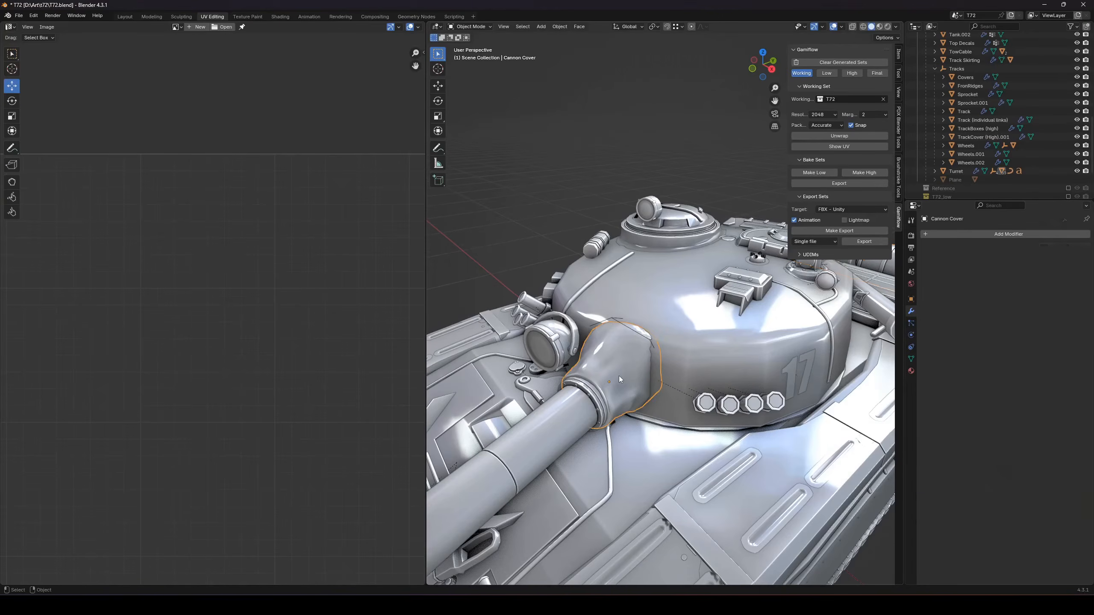
{"action": "key", "text": "Tab"}
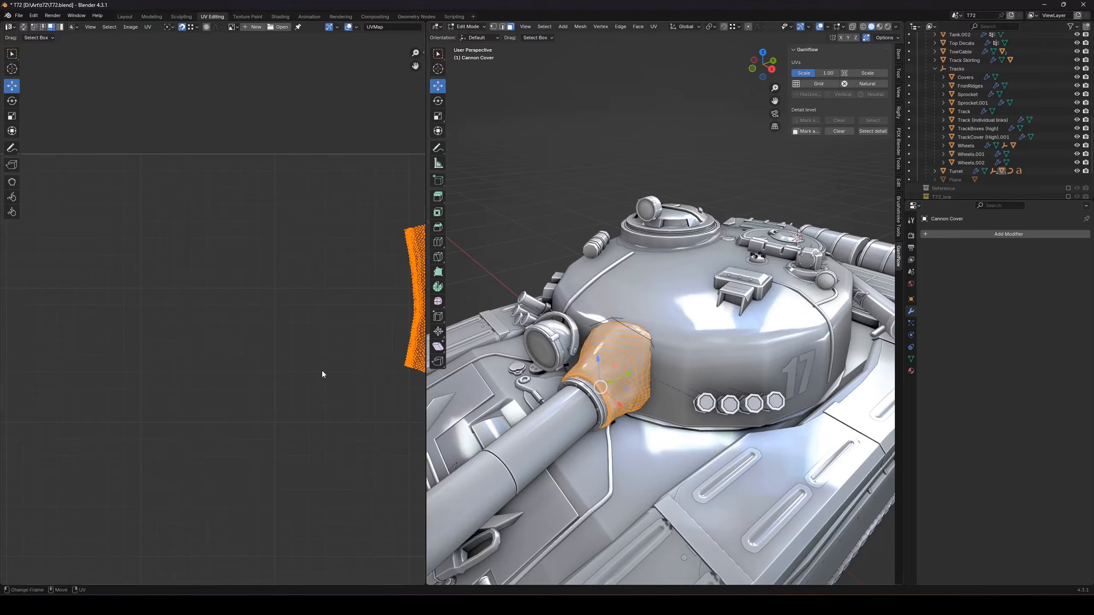
{"action": "key", "text": "KP_Decimal"}
{"action": "key", "text": "KP_Decimal"}
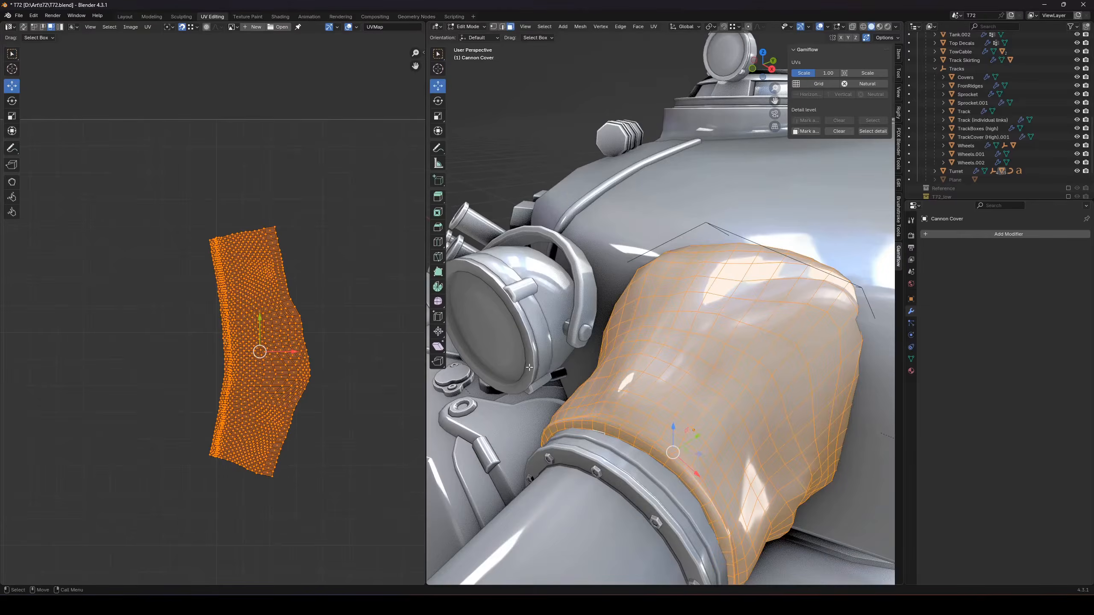
Unwrap the cannon cover, try the Conformal method and set the method to Minimum Stretch
{"action": "key", "text": "u"}
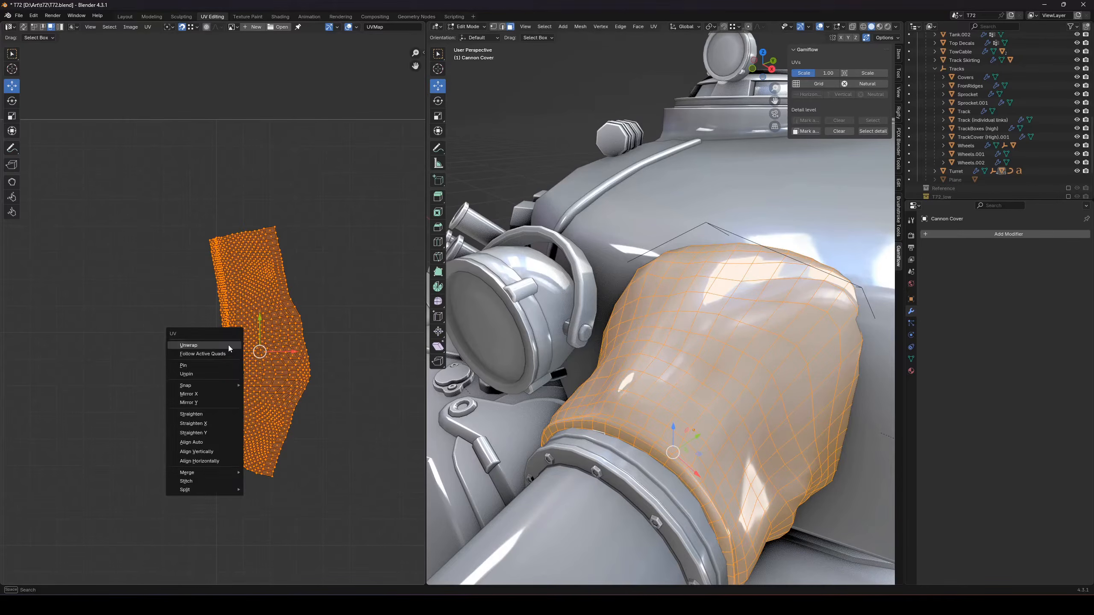
{"action": "left_click", "coordinate": [228, 347]}
{"action": "scroll", "coordinate": [233, 357], "scroll_direction": "down", "scroll_amount": 4}
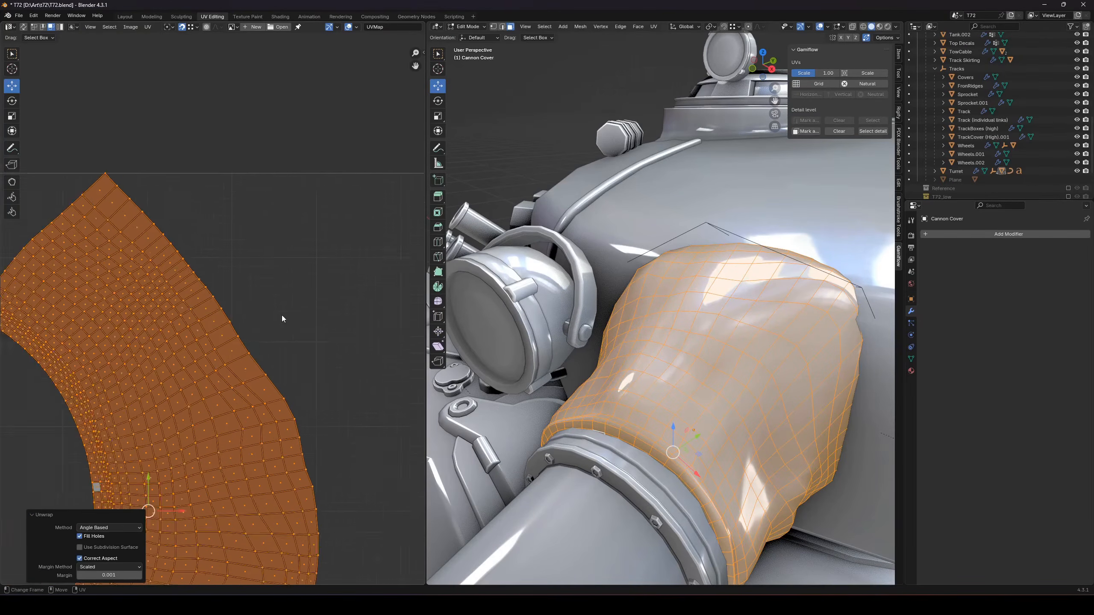
{"action": "left_click", "coordinate": [128, 528]}
{"action": "left_click", "coordinate": [118, 547]}
{"action": "left_click", "coordinate": [123, 528]}
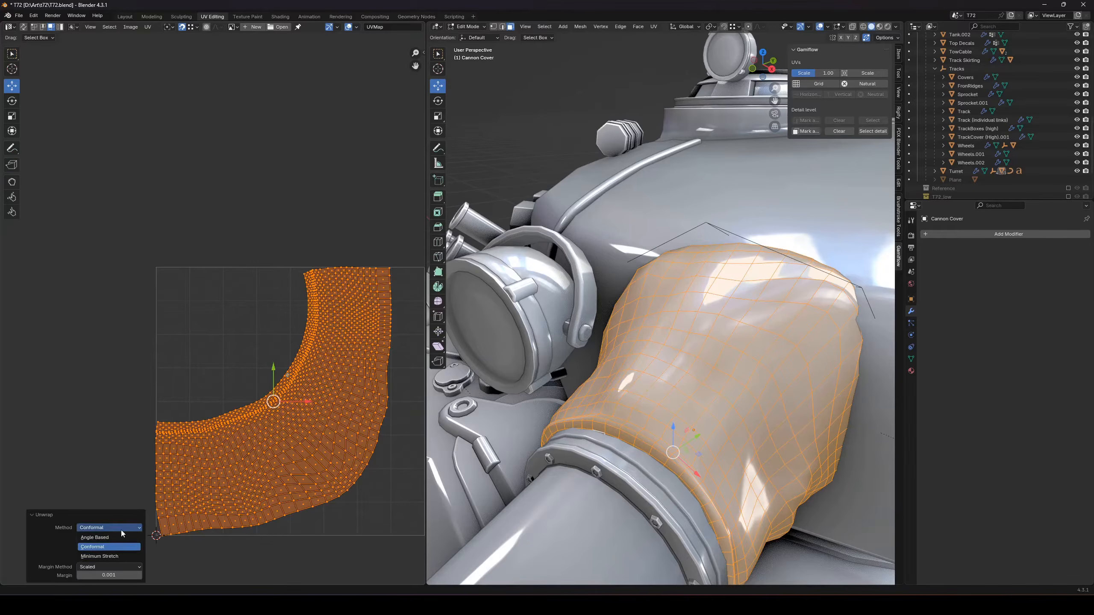
{"action": "left_click", "coordinate": [115, 556]}
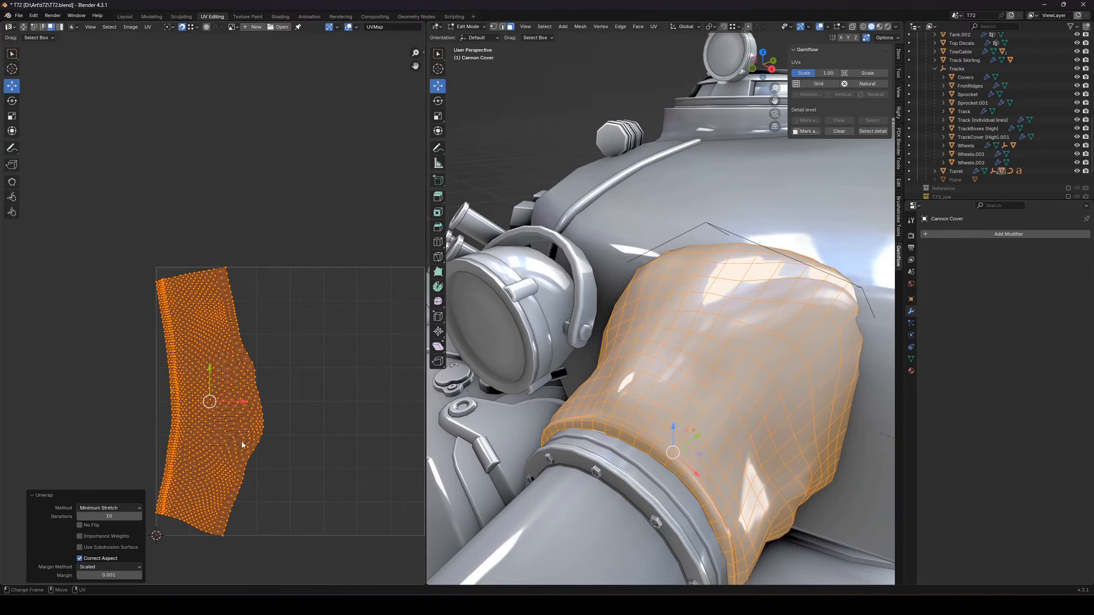
{"action": "scroll", "coordinate": [194, 407], "scroll_direction": "up", "scroll_amount": 2}
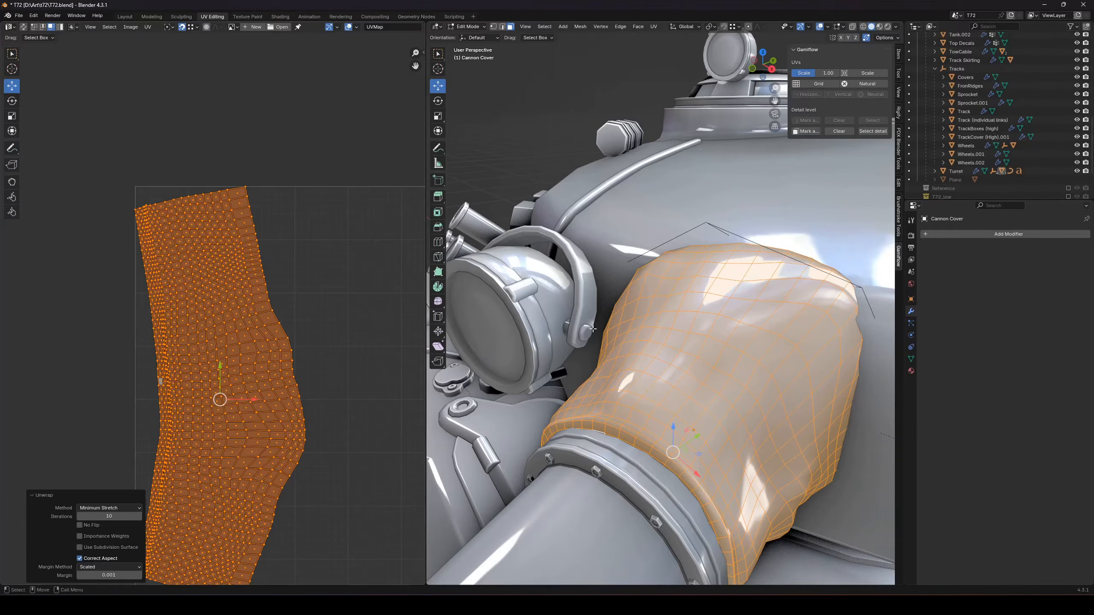
Open the cannon cover's object properties to view its Gamiflow texture coordinate settings
{"action": "scroll", "coordinate": [565, 334], "scroll_direction": "down", "scroll_amount": 3}
{"action": "left_click", "coordinate": [912, 298]}
{"action": "mouse_move", "coordinate": [740, 372]}
{"action": "middle_mouse_down"}
{"action": "mouse_move", "coordinate": [675, 369]}
{"action": "mouse_move", "coordinate": [720, 367]}
{"action": "middle_mouse_up"}
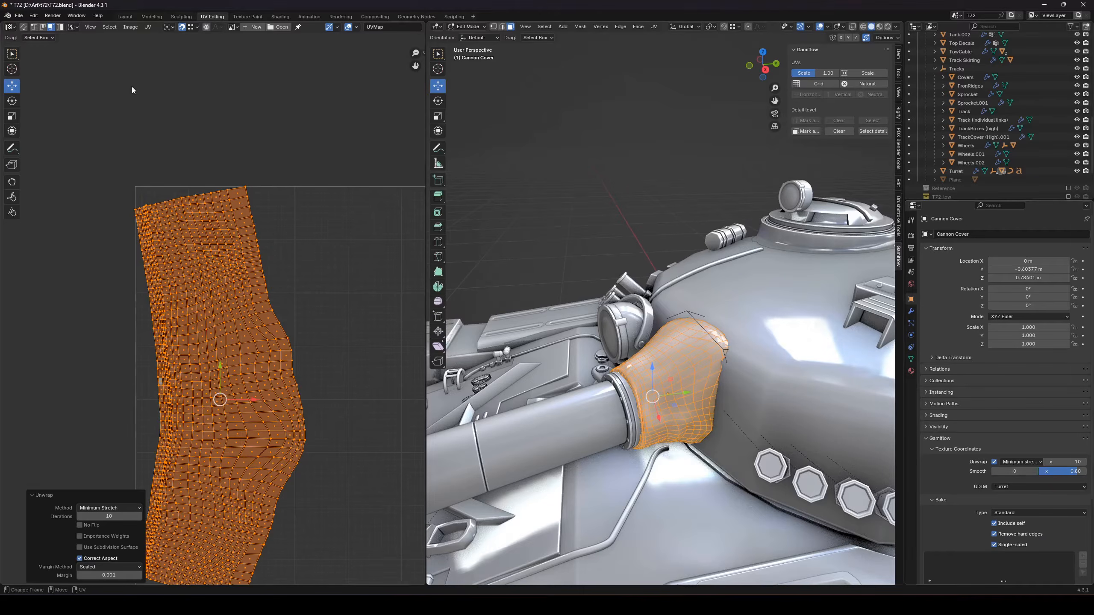
Apply Minimize Stretch to the cannon cover's UV island with 1000 iterations
{"action": "left_click", "coordinate": [148, 27]}
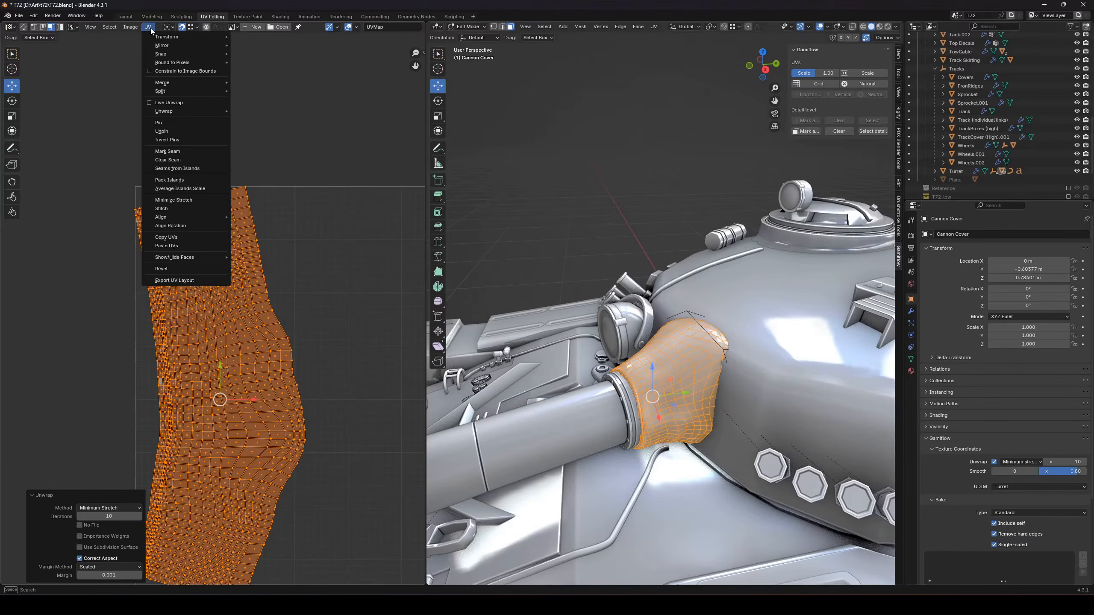
{"action": "left_click", "coordinate": [204, 200]}
{"action": "left_click_drag", "start_coordinate": [105, 578], "coordinate": [133, 577]}
{"action": "left_click", "coordinate": [106, 577]}
{"action": "type", "text": "1000"}
{"action": "key", "text": "Return"}
{"action": "middle_click_drag", "start_coordinate": [219, 448], "coordinate": [270, 362]}
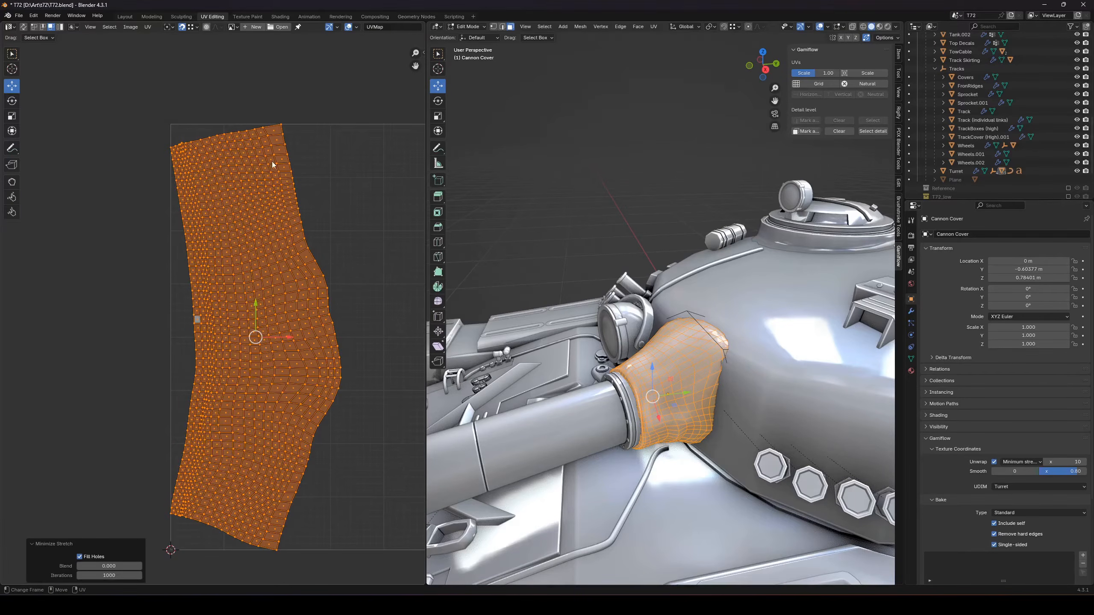
{"action": "scroll", "coordinate": [236, 337], "scroll_direction": "up", "scroll_amount": 2}
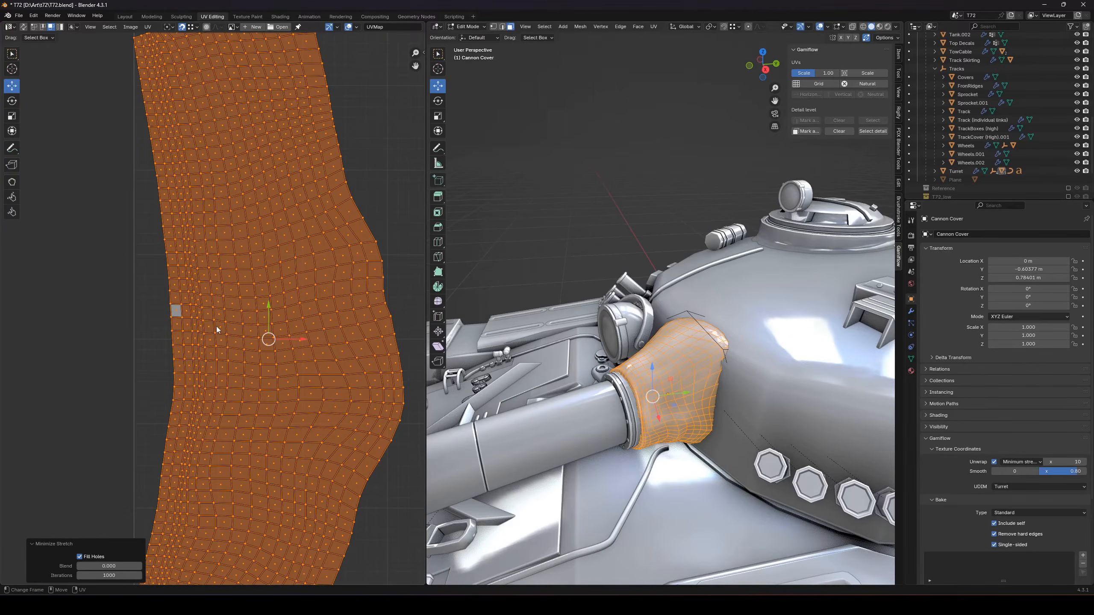
{"action": "scroll", "coordinate": [218, 327], "scroll_direction": "down", "scroll_amount": 3}
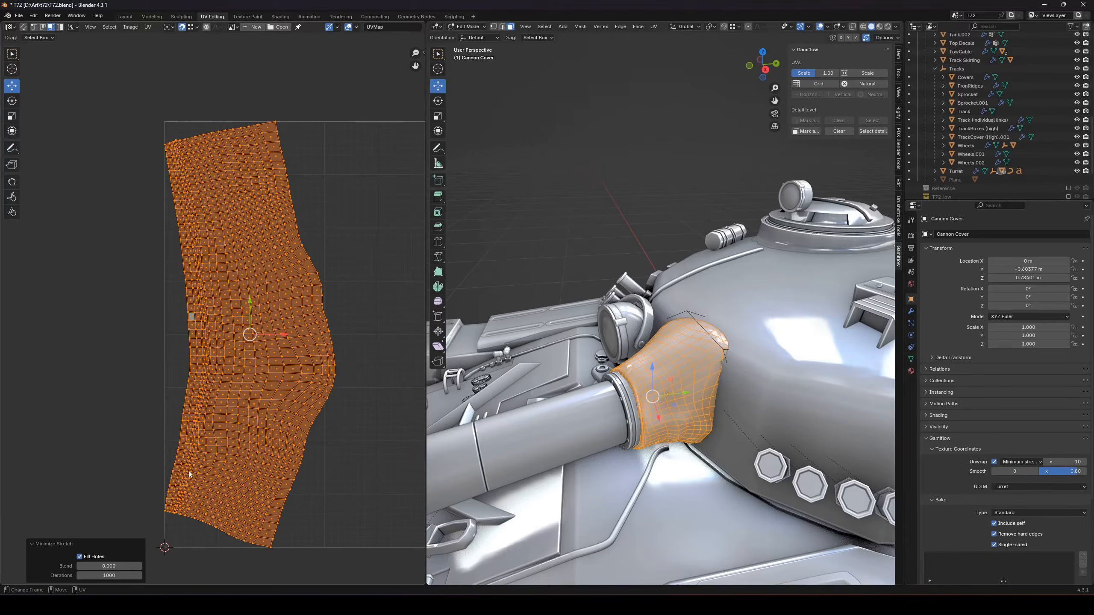
Try moving individual UV vertices in the middle of the cannon cover's island
{"action": "scroll", "coordinate": [239, 277], "scroll_direction": "up", "scroll_amount": 8}
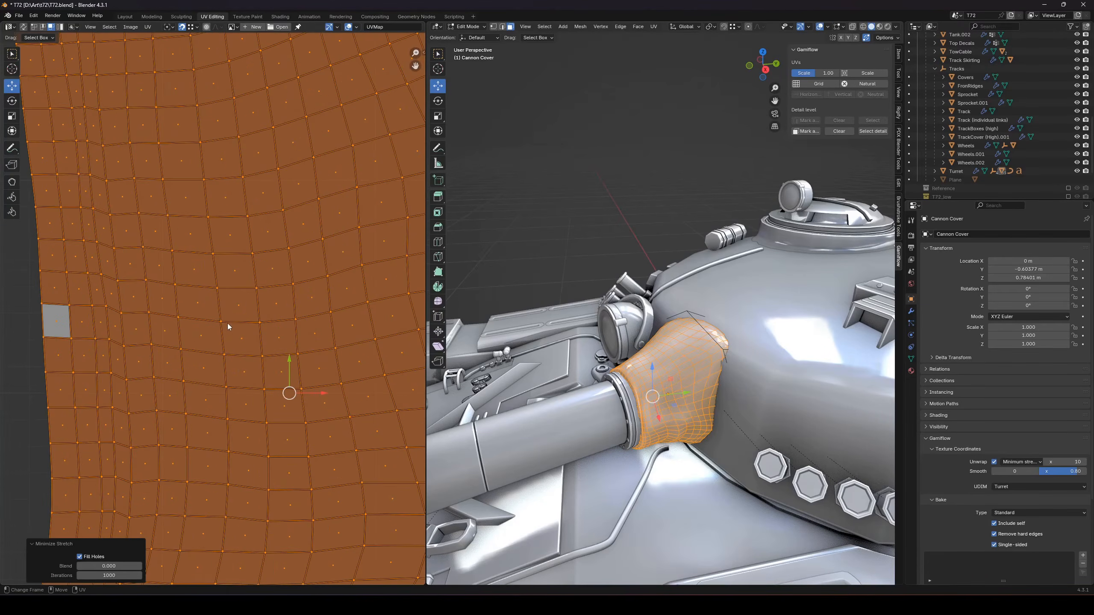
{"action": "left_click", "coordinate": [226, 323]}
{"action": "key", "text": "1"}
{"action": "left_click", "coordinate": [222, 322]}
{"action": "key", "text": "g"}
{"action": "right_click", "coordinate": [226, 345]}
{"action": "left_click", "coordinate": [259, 322]}
{"action": "key", "text": "g"}
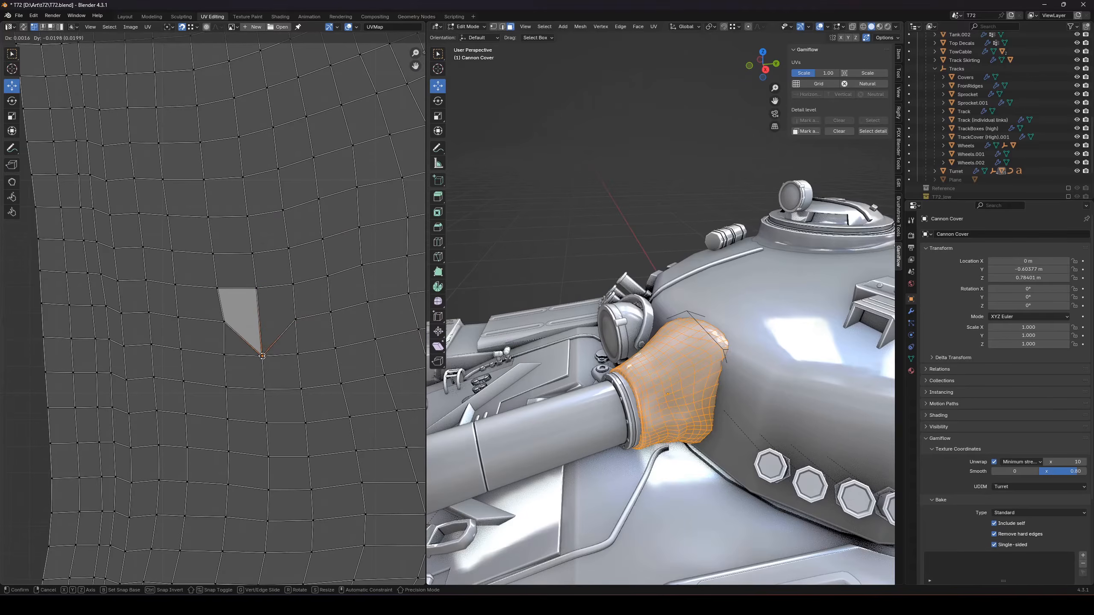
{"action": "left_click", "coordinate": [259, 323]}
{"action": "left_click_drag", "start_coordinate": [288, 327], "coordinate": [264, 356]}
{"action": "left_click", "coordinate": [224, 354]}
{"action": "left_click", "coordinate": [265, 389]}
Straighten the cannon cover's UV island with Follow Active Quads in Length Average mode, using a face in its middle as the active quad
{"action": "scroll", "coordinate": [248, 345], "scroll_direction": "down", "scroll_amount": 1}
{"action": "key", "text": "3"}
{"action": "left_click", "coordinate": [245, 342]}
{"action": "scroll", "coordinate": [254, 346], "scroll_direction": "down", "scroll_amount": 4}
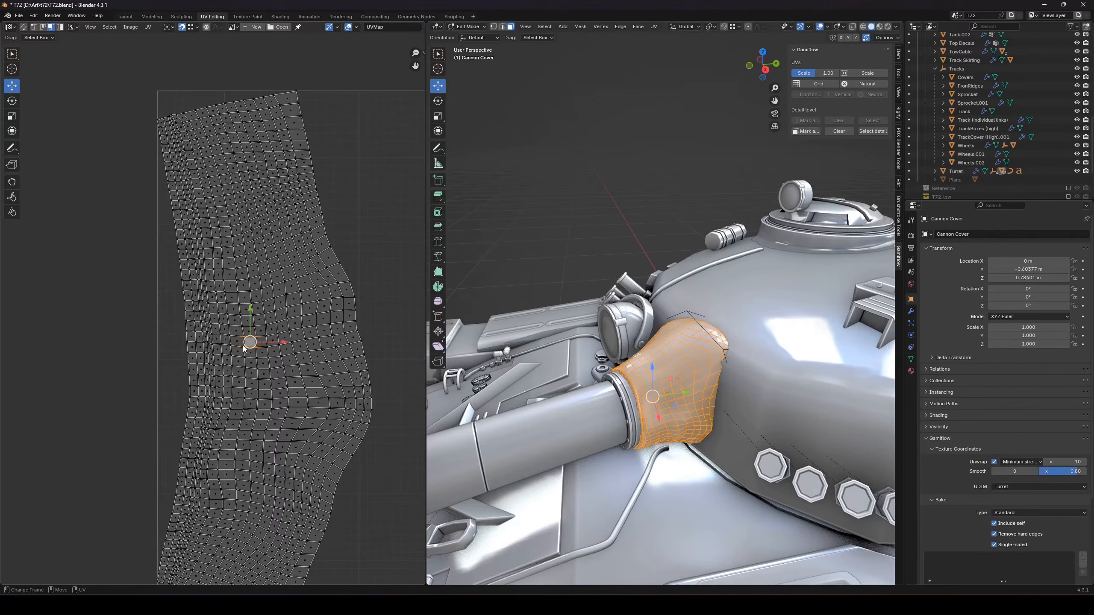
{"action": "key", "text": "ctrl+l"}
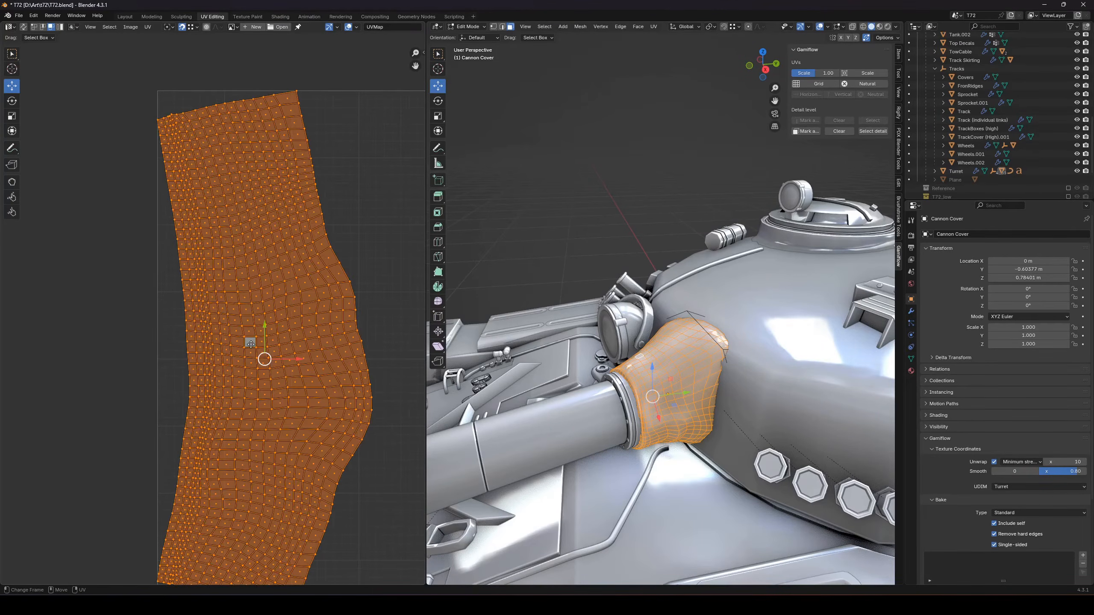
{"action": "left_click", "coordinate": [149, 27]}
{"action": "mouse_move", "coordinate": [173, 113]}
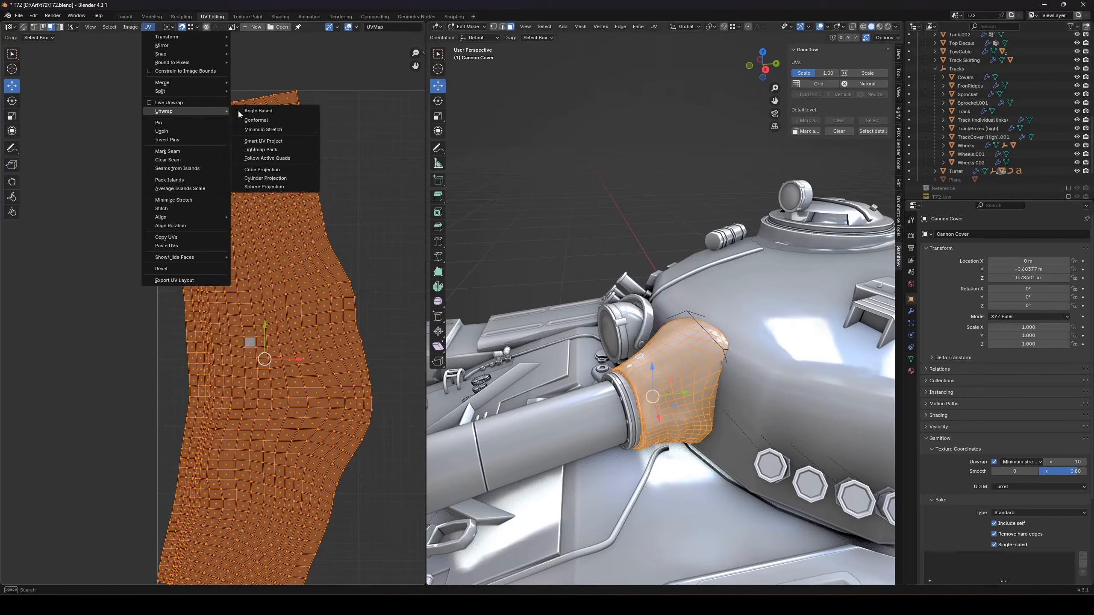
{"action": "left_click", "coordinate": [286, 157]}
{"action": "left_click", "coordinate": [281, 173]}
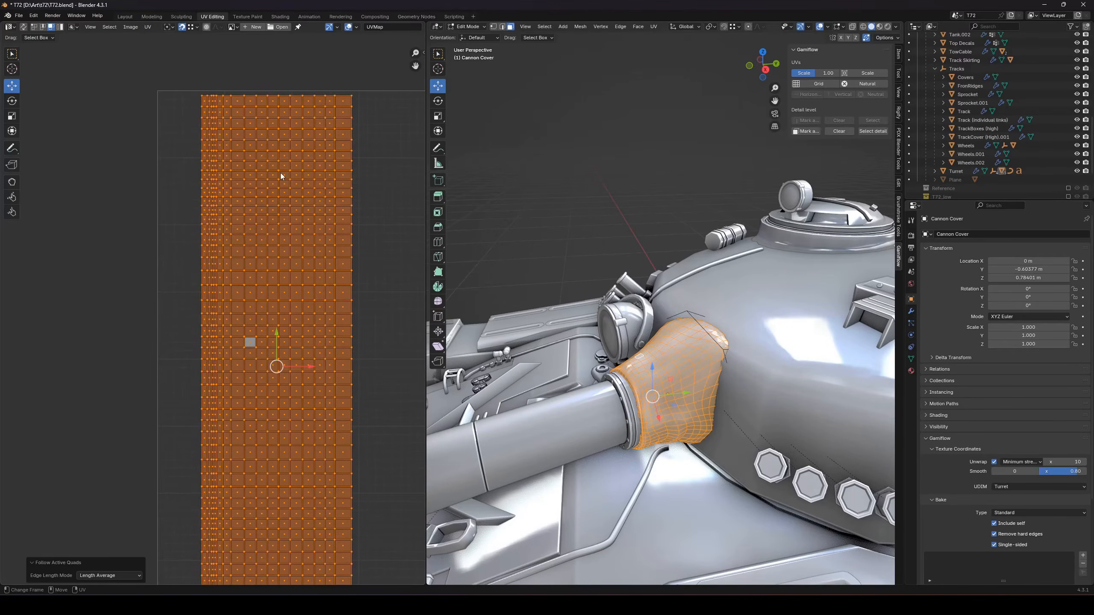
{"action": "scroll", "coordinate": [212, 258], "scroll_direction": "down", "scroll_amount": 3}
{"action": "scroll", "coordinate": [230, 328], "scroll_direction": "up", "scroll_amount": 2}
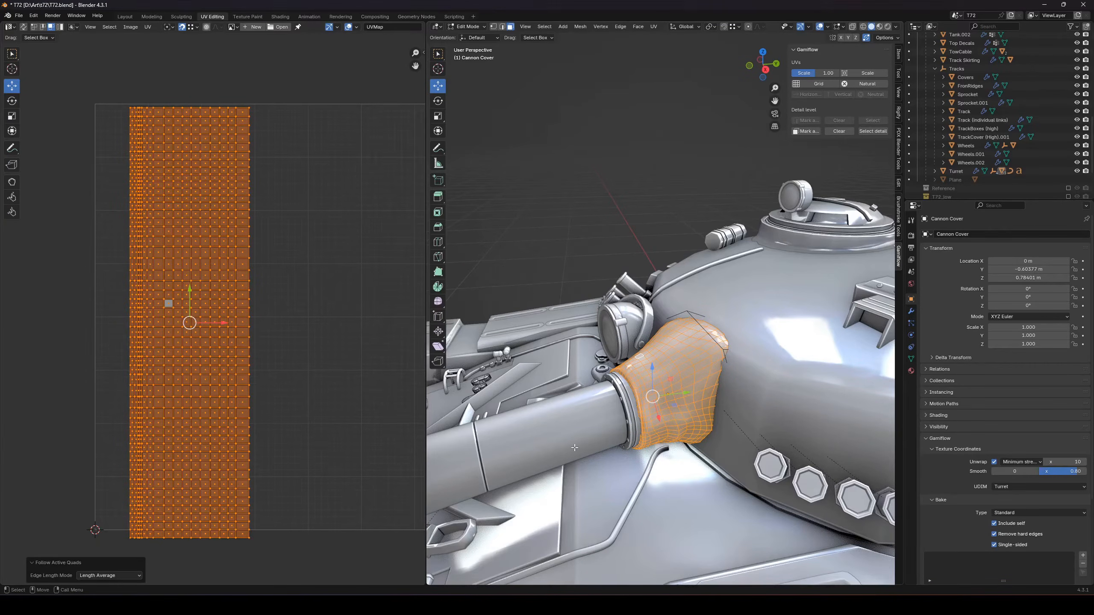
Disable Gamiflow's automatic unwrap for the cannon cover and unwrap the whole T72 working set
{"action": "left_click", "coordinate": [994, 462]}
{"action": "scroll", "coordinate": [994, 462], "scroll_direction": "down", "scroll_amount": 1}
{"action": "scroll", "coordinate": [845, 453], "scroll_direction": "down", "scroll_amount": 3}
{"action": "middle_click_drag", "start_coordinate": [879, 465], "coordinate": [664, 441], "text": "shift"}
{"action": "key", "text": "Tab"}
{"action": "left_click", "coordinate": [854, 136]}
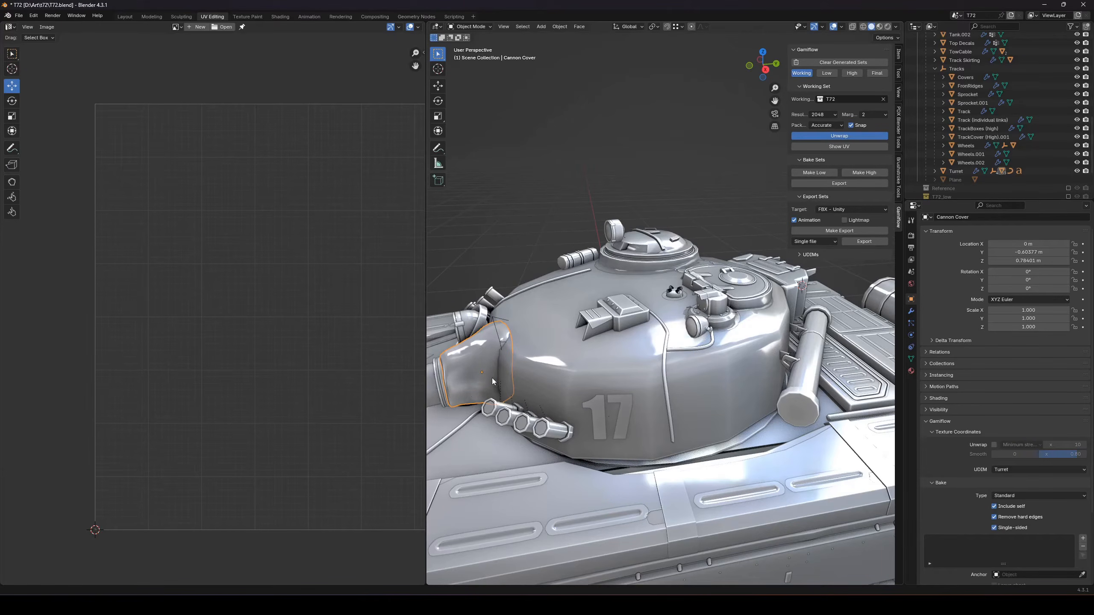
Show the working set's UVs and select the cannon cover's linked faces to check its straightened island
{"action": "left_click", "coordinate": [863, 147]}
{"action": "scroll", "coordinate": [646, 353], "scroll_direction": "down", "scroll_amount": 4}
{"action": "scroll", "coordinate": [562, 395], "scroll_direction": "up", "scroll_amount": 4}
{"action": "left_click", "coordinate": [535, 373]}
{"action": "key", "text": "ctrl+l"}
{"action": "scroll", "coordinate": [300, 388], "scroll_direction": "down", "scroll_amount": 4}
{"action": "scroll", "coordinate": [300, 389], "scroll_direction": "up", "scroll_amount": 8}
{"action": "scroll", "coordinate": [344, 349], "scroll_direction": "up", "scroll_amount": 2}
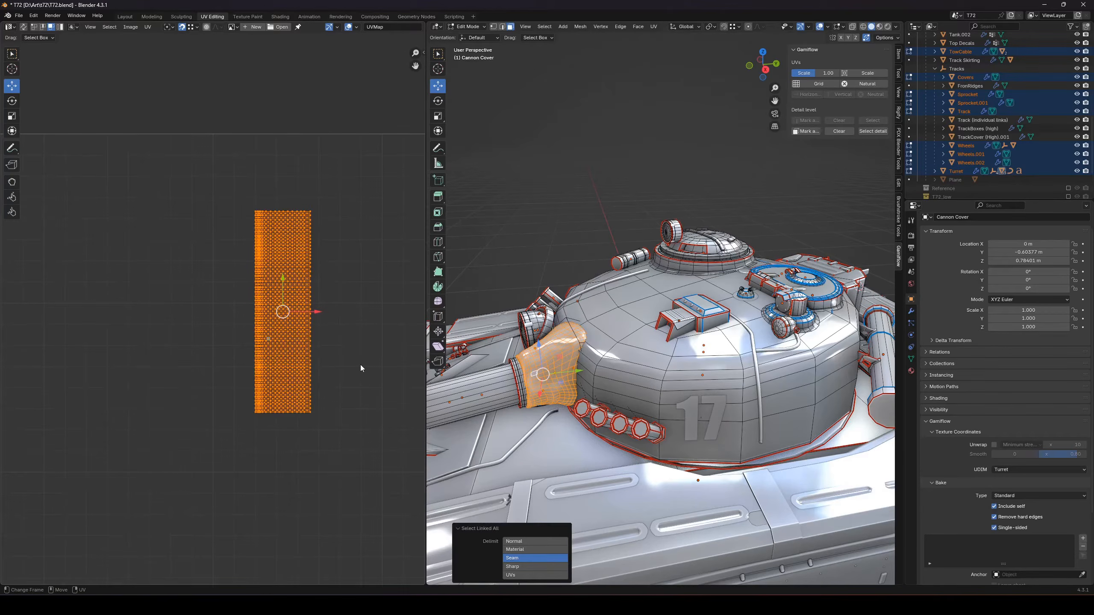
Leave the UV display of the whole set and examine the modifiers of the rear fuel drum, including its Mirror
{"action": "left_click", "coordinate": [872, 442]}
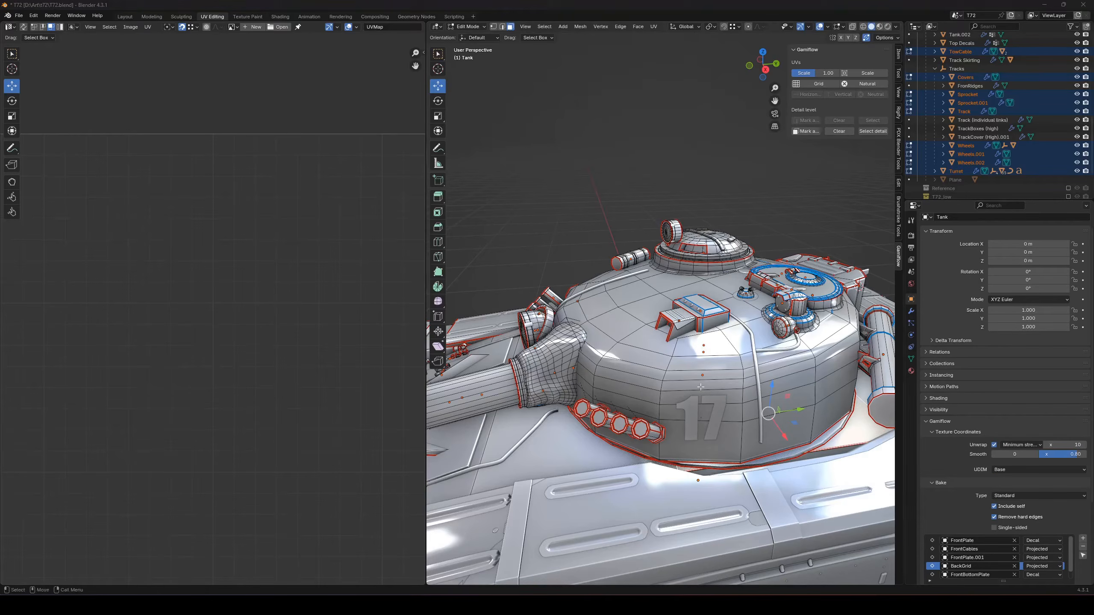
{"action": "scroll", "coordinate": [745, 388], "scroll_direction": "down", "scroll_amount": 5}
{"action": "key", "text": "Tab"}
{"action": "scroll", "coordinate": [776, 393], "scroll_direction": "up", "scroll_amount": 6}
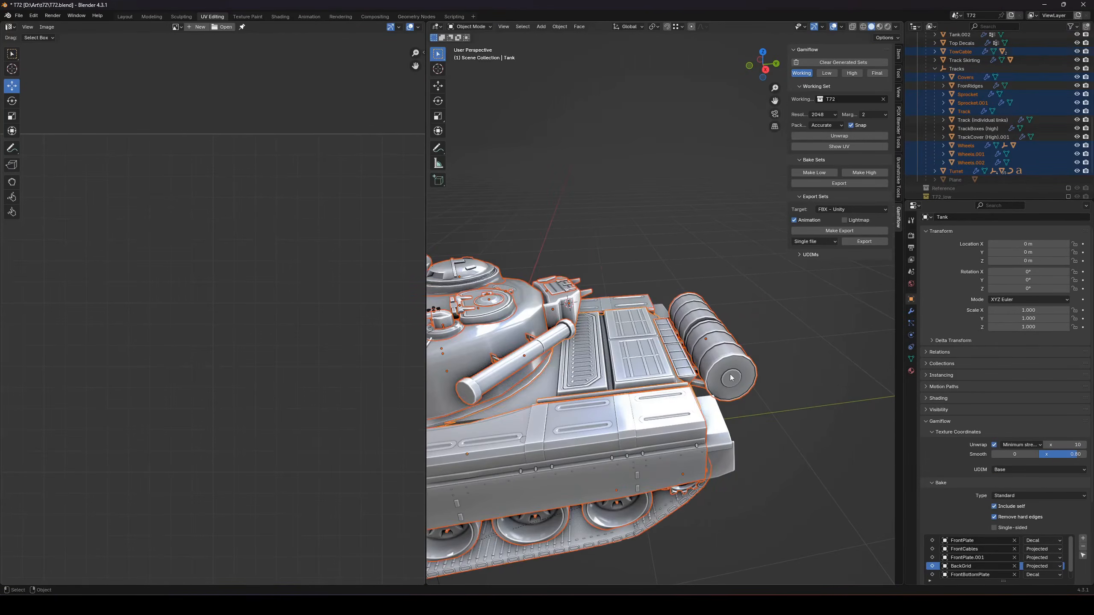
{"action": "left_click", "coordinate": [730, 377]}
{"action": "scroll", "coordinate": [731, 377], "scroll_direction": "up", "scroll_amount": 2}
{"action": "left_click", "coordinate": [911, 311]}
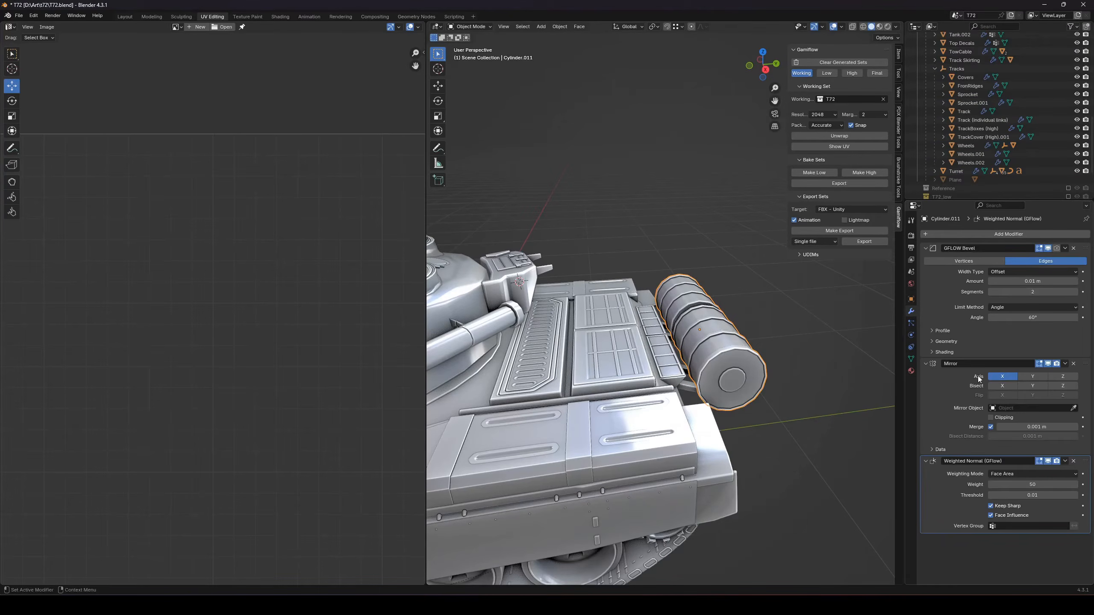
{"action": "scroll", "coordinate": [629, 462], "scroll_direction": "down", "scroll_amount": 5}
{"action": "scroll", "coordinate": [724, 421], "scroll_direction": "up", "scroll_amount": 2}
Inspect the Mirror modifiers of the track covers and the track boxes along the tank's side
{"action": "left_click", "coordinate": [665, 395]}
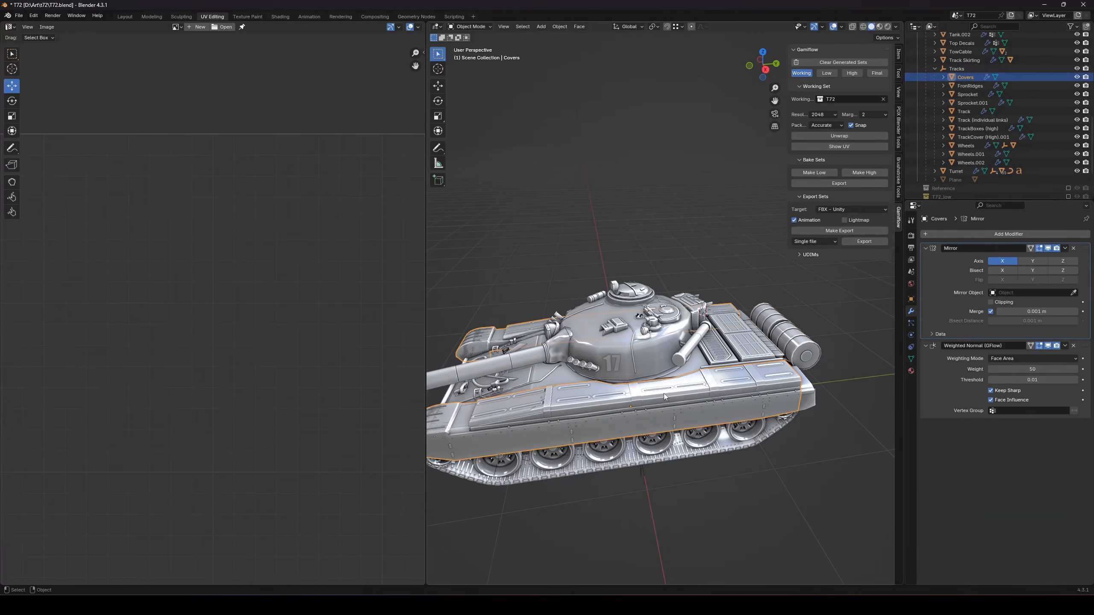
{"action": "left_click", "coordinate": [665, 394]}
{"action": "middle_click_drag", "start_coordinate": [664, 380], "coordinate": [641, 391]}
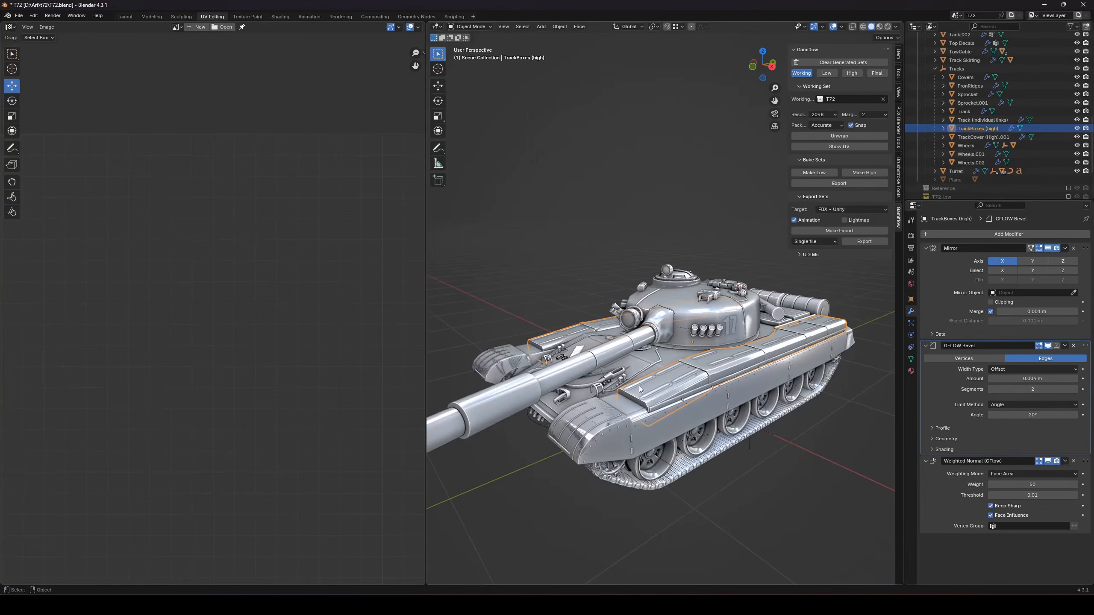
Inspect the front road wheel's modifiers and display the UV islands of all its faces
{"action": "left_click", "coordinate": [666, 471]}
{"action": "middle_click_drag", "start_coordinate": [792, 393], "coordinate": [732, 405]}
{"action": "scroll", "coordinate": [701, 409], "scroll_direction": "up", "scroll_amount": 2}
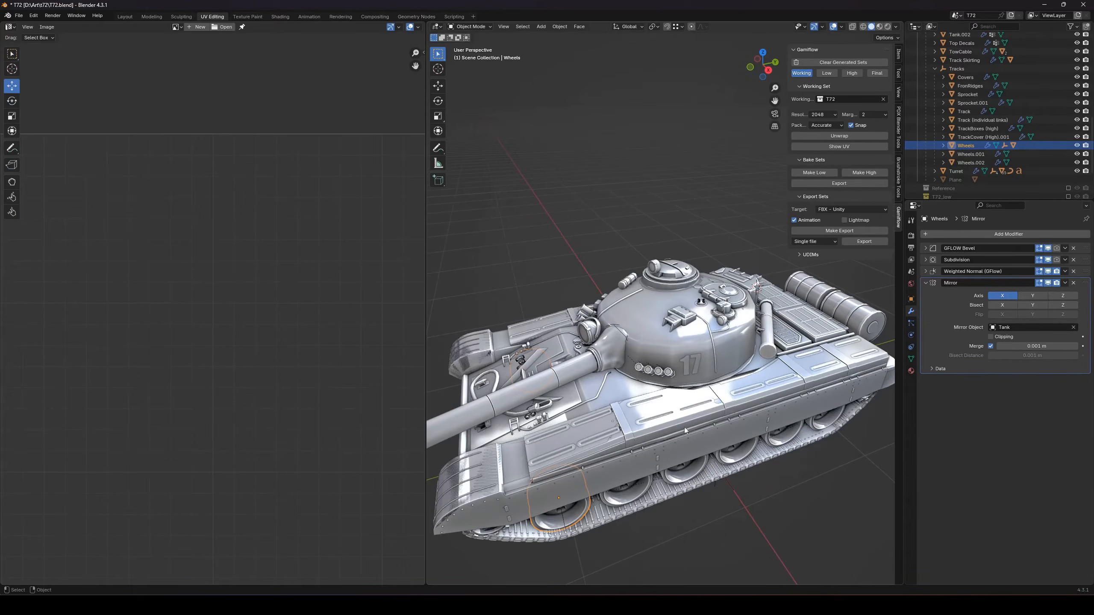
{"action": "middle_click_drag", "start_coordinate": [586, 502], "coordinate": [602, 439]}
{"action": "key", "text": "Tab"}
{"action": "scroll", "coordinate": [601, 430], "scroll_direction": "up", "scroll_amount": 2}
{"action": "key", "text": "a"}
{"action": "scroll", "coordinate": [209, 365], "scroll_direction": "down", "scroll_amount": 6}
{"action": "scroll", "coordinate": [239, 393], "scroll_direction": "up", "scroll_amount": 1}
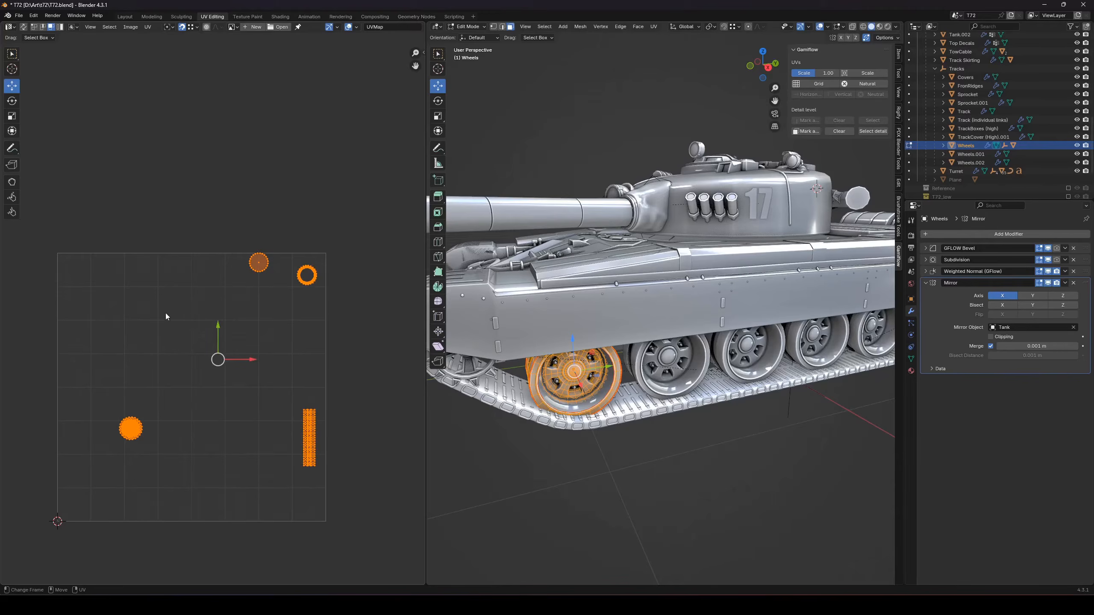
{"action": "scroll", "coordinate": [578, 395], "scroll_direction": "down", "scroll_amount": 4}
{"action": "middle_click_drag", "start_coordinate": [578, 395], "coordinate": [656, 405]}
{"action": "key", "text": "Tab"}
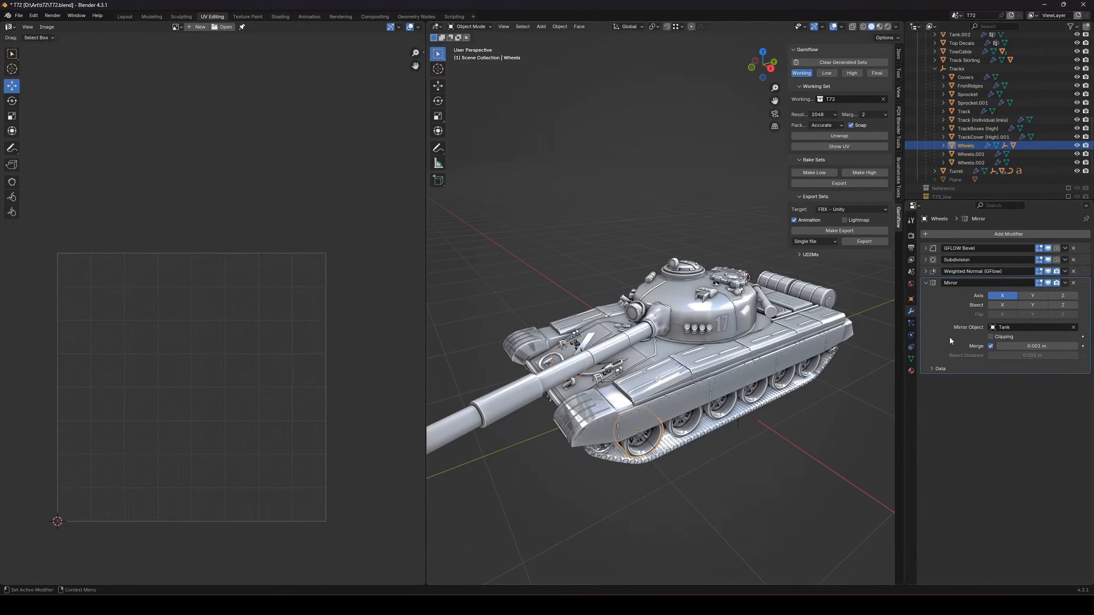
Expand the Data settings of the wheel's Mirror modifier and set Offset U to 0
{"action": "left_click", "coordinate": [940, 370]}
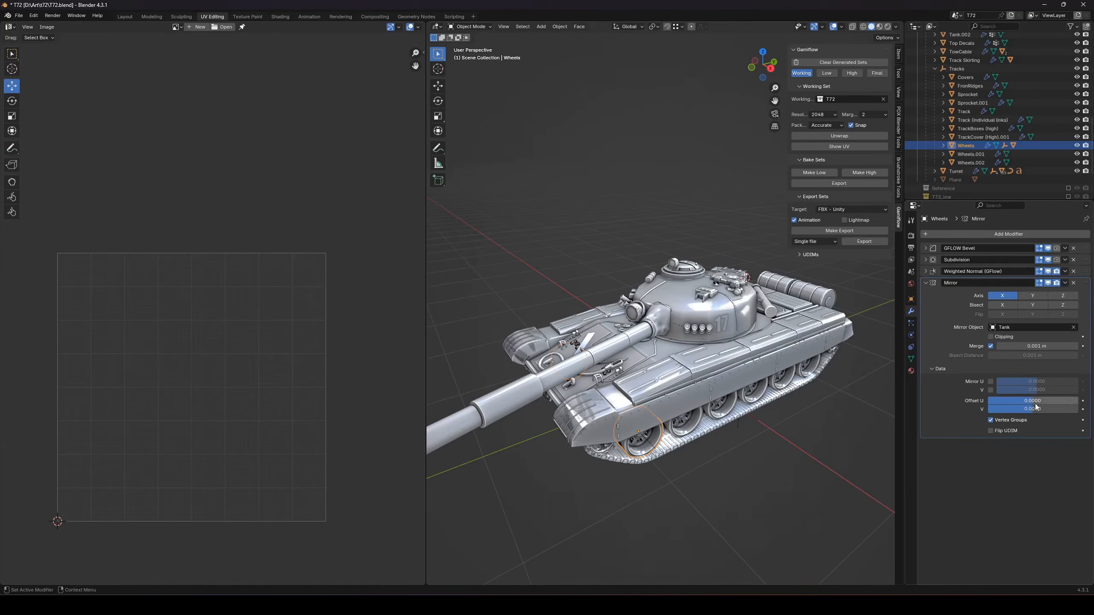
{"action": "mouse_move", "coordinate": [1033, 404]}
{"action": "left_mouse_down"}
{"action": "mouse_move", "coordinate": [1078, 404]}
{"action": "mouse_move", "coordinate": [1049, 401]}
{"action": "left_mouse_up"}
{"action": "left_click", "coordinate": [1050, 401]}
{"action": "type", "text": "0"}
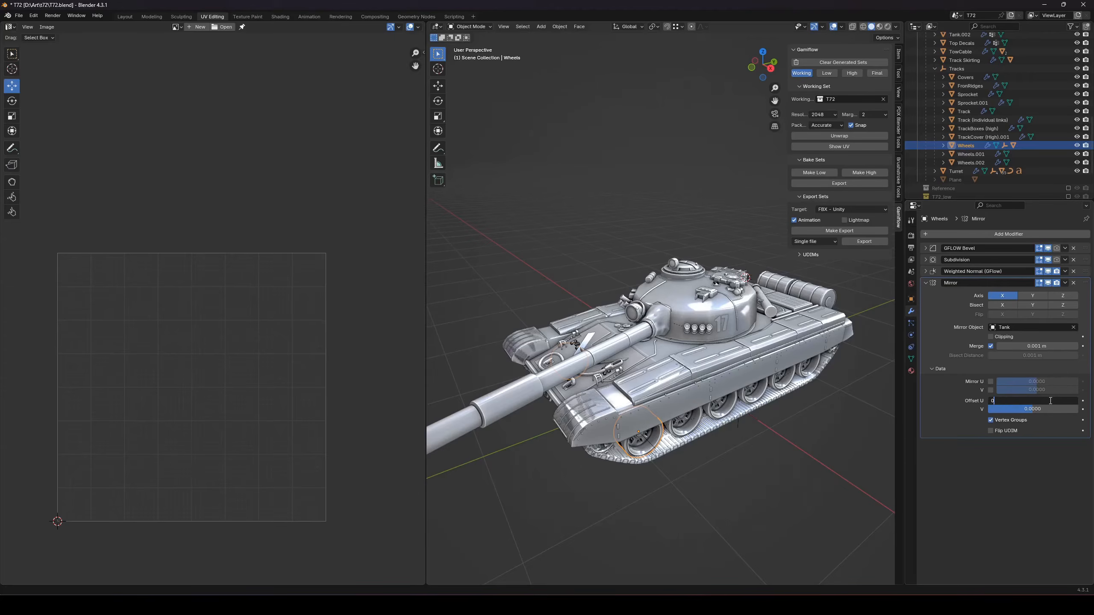
{"action": "key", "text": "Return"}
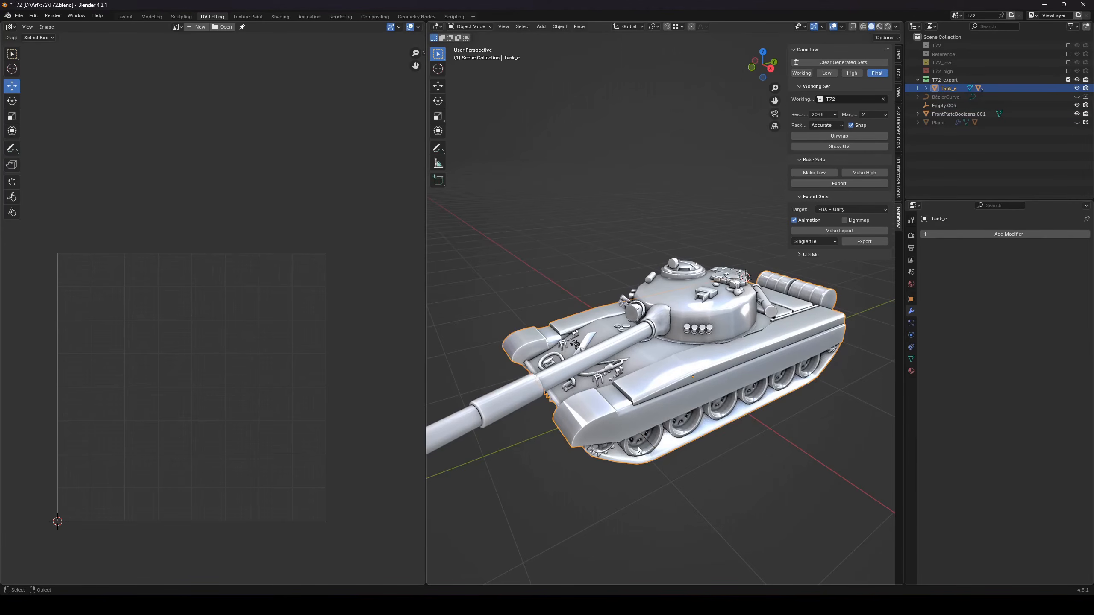
Display the packed UV layout of the whole export tank mesh
{"action": "middle_click_drag", "start_coordinate": [638, 450], "coordinate": [652, 444]}
{"action": "scroll", "coordinate": [652, 445], "scroll_direction": "down", "scroll_amount": 2}
{"action": "key", "text": "Tab"}
{"action": "scroll", "coordinate": [651, 414], "scroll_direction": "up", "scroll_amount": 4}
{"action": "scroll", "coordinate": [647, 388], "scroll_direction": "down", "scroll_amount": 4}
{"action": "scroll", "coordinate": [642, 379], "scroll_direction": "up", "scroll_amount": 3}
{"action": "key", "text": "a"}
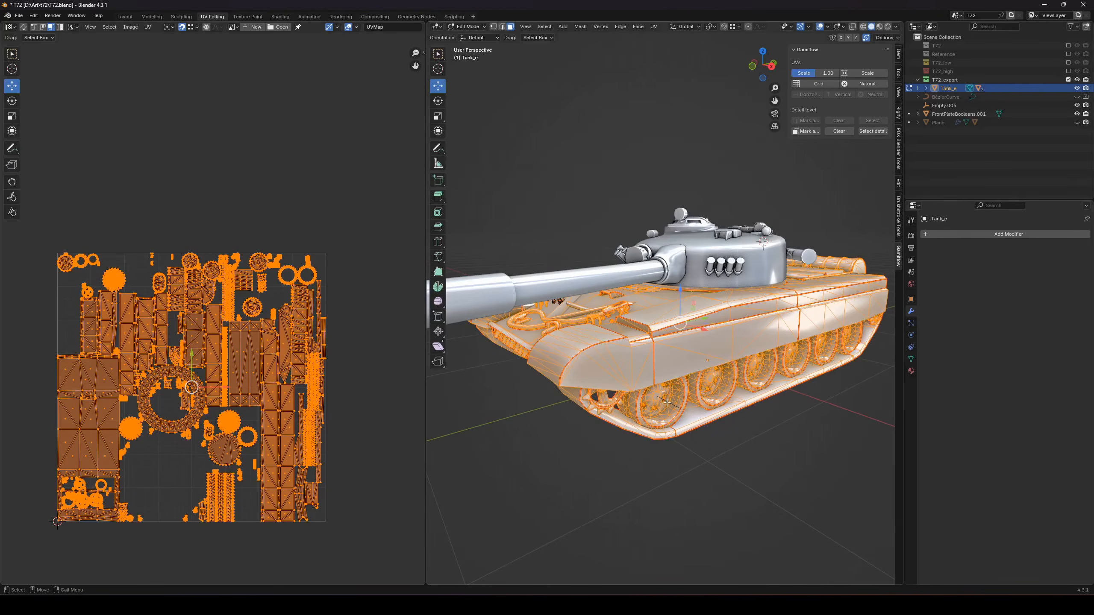
Isolate the linked faces of the front road wheel on one side of the export tank to view its UV island
{"action": "key", "text": "Tab"}
{"action": "key", "text": "Tab"}
{"action": "left_click", "coordinate": [649, 409]}
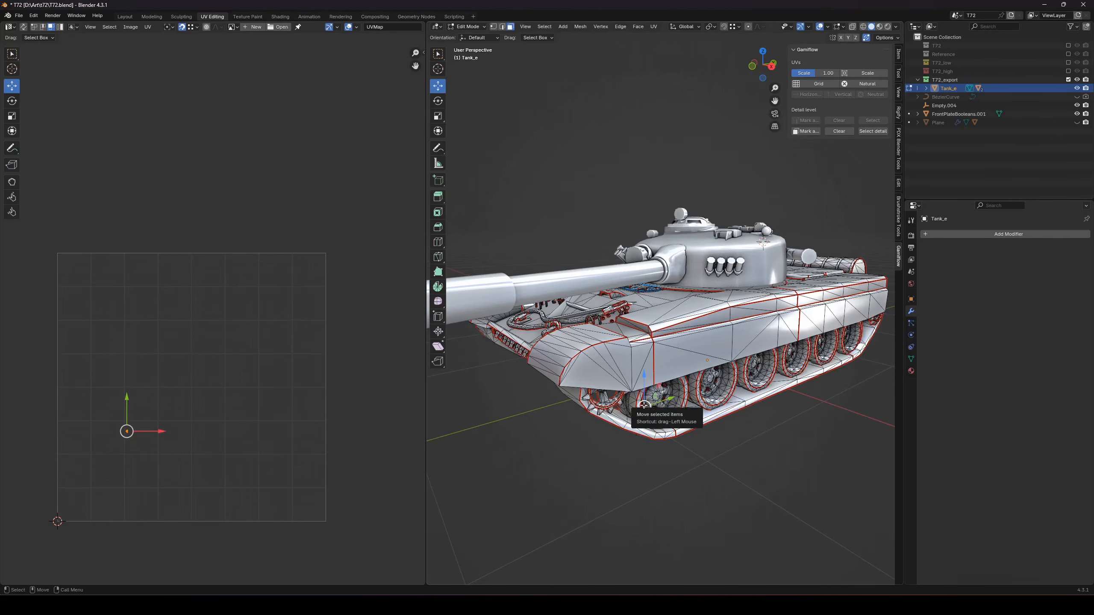
{"action": "key", "text": "ctrl+l"}
{"action": "middle_click_drag", "start_coordinate": [586, 417], "coordinate": [732, 366]}
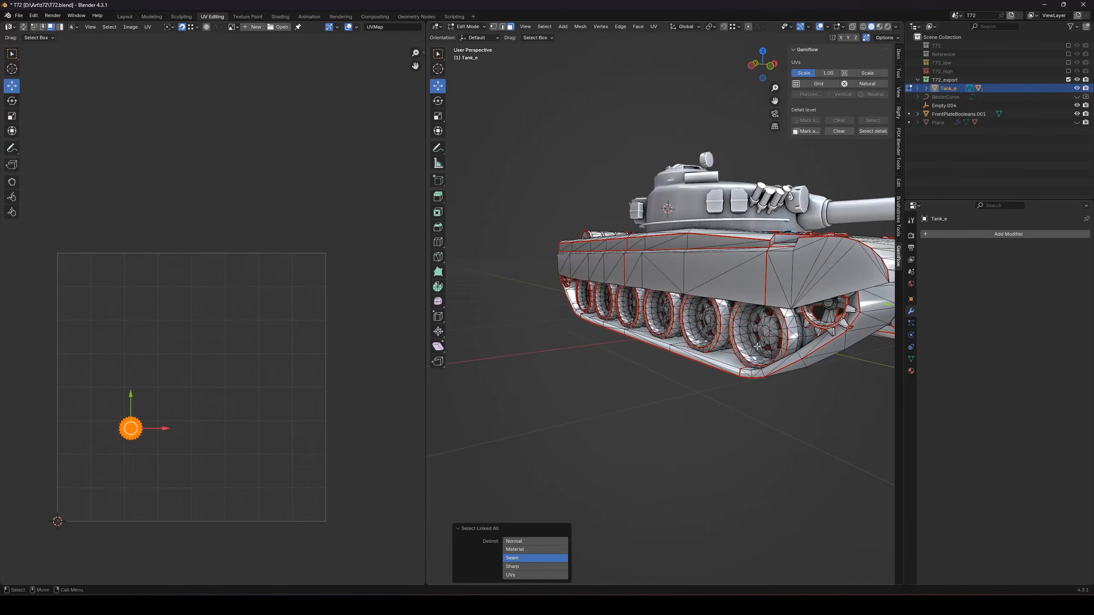
Isolate the matching front wheel's linked faces on the opposite side to compare its UV island, and leave mesh editing
{"action": "key", "text": "alt+a"}
{"action": "left_click", "coordinate": [751, 330]}
{"action": "key", "text": "ctrl+l"}
{"action": "scroll", "coordinate": [145, 450], "scroll_direction": "up", "scroll_amount": 3}
{"action": "middle_click_drag", "start_coordinate": [754, 345], "coordinate": [594, 345]}
{"action": "middle_click_drag", "start_coordinate": [630, 388], "coordinate": [656, 423]}
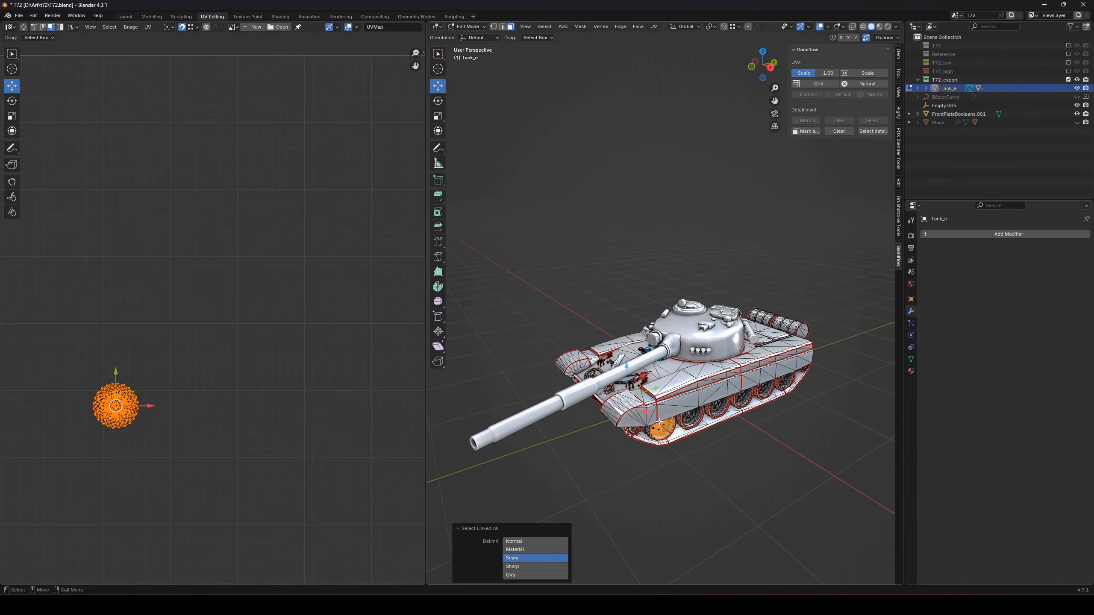
{"action": "key", "text": "Tab"}
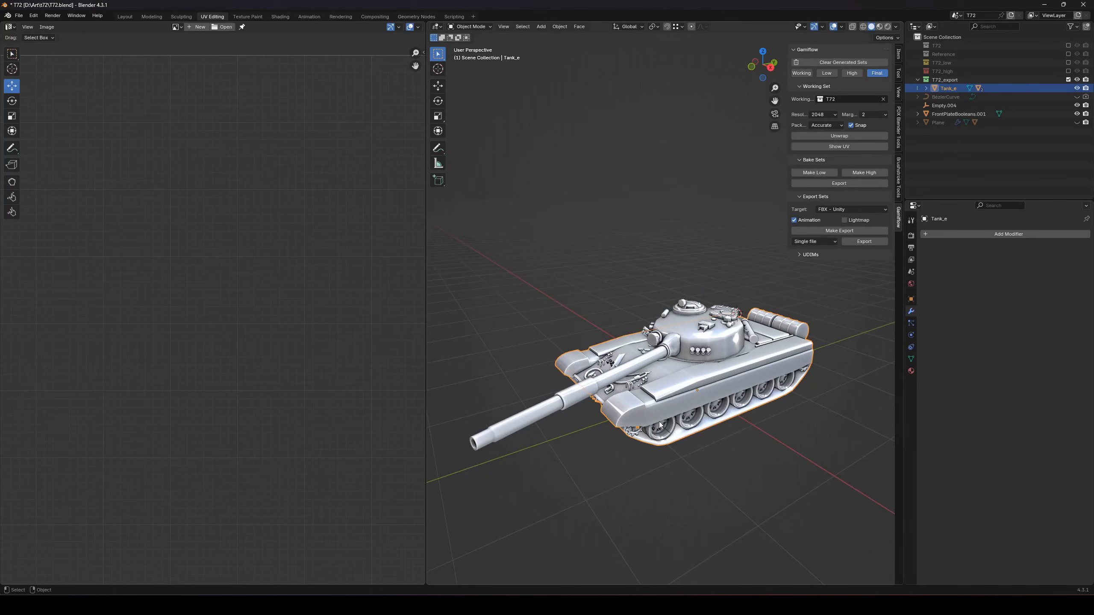